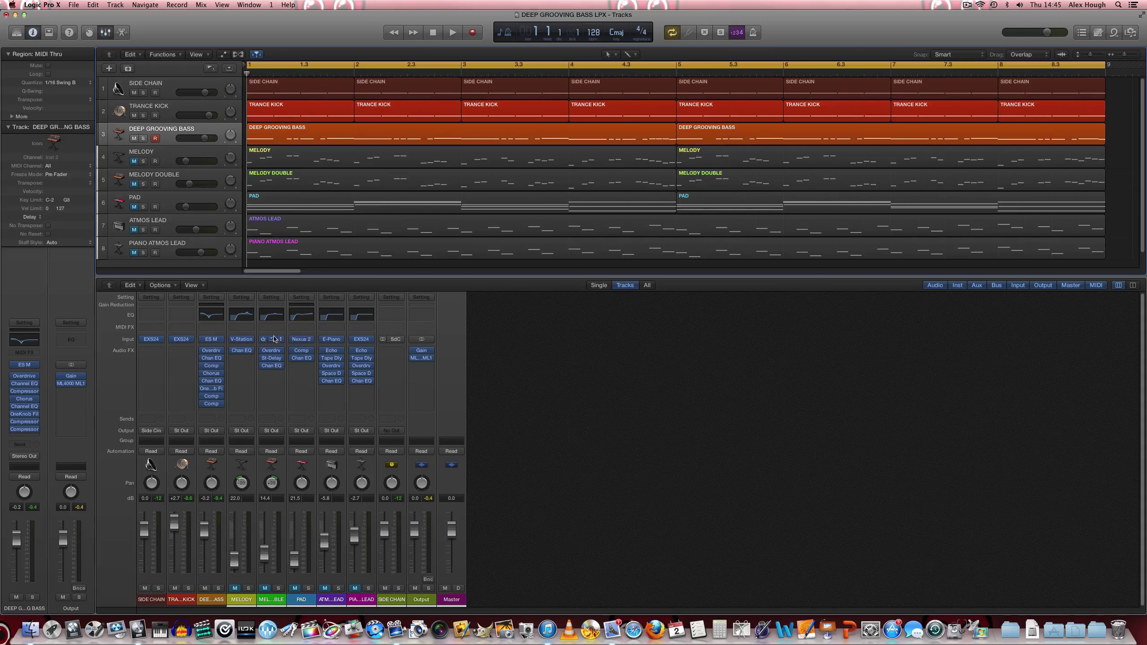
# Inspect the bass's ES M synth and its MIDI notes, then deselect the DEEP GROOVING BASS region.
pyautogui.click(211, 338)
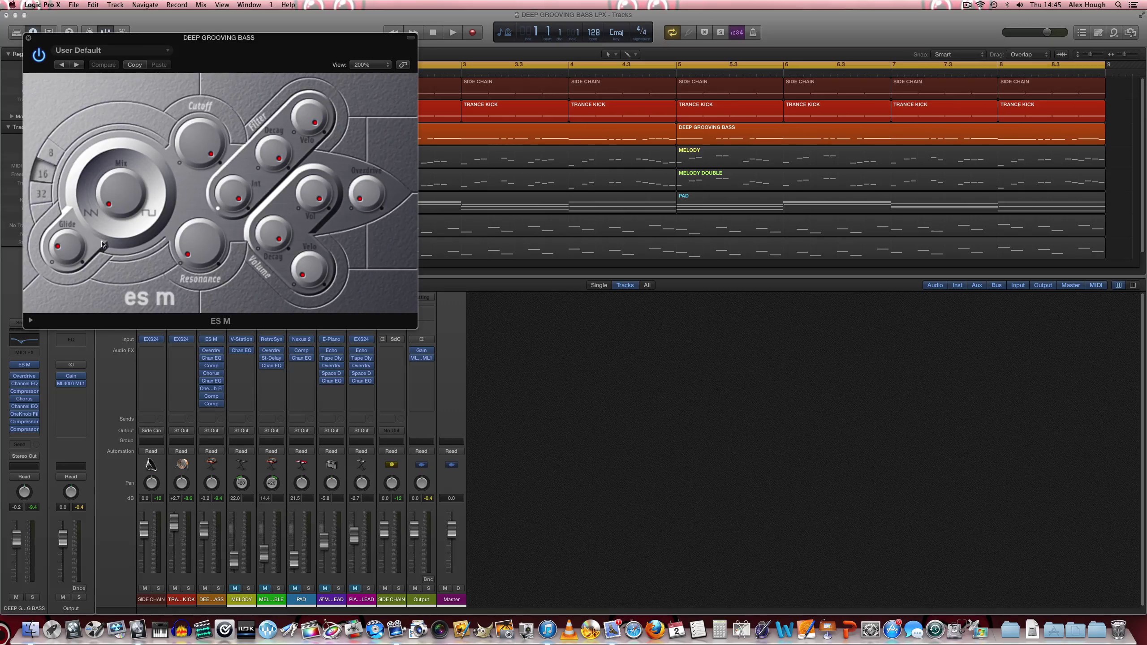
pyautogui.click(27, 39)
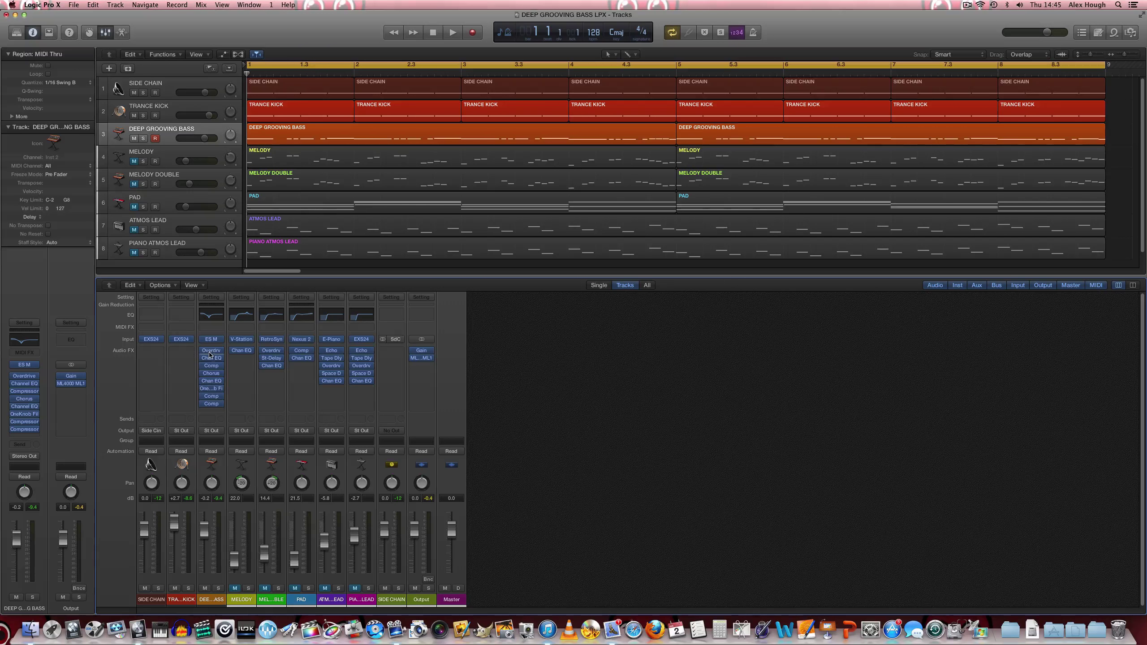
pyautogui.doubleClick(306, 137)
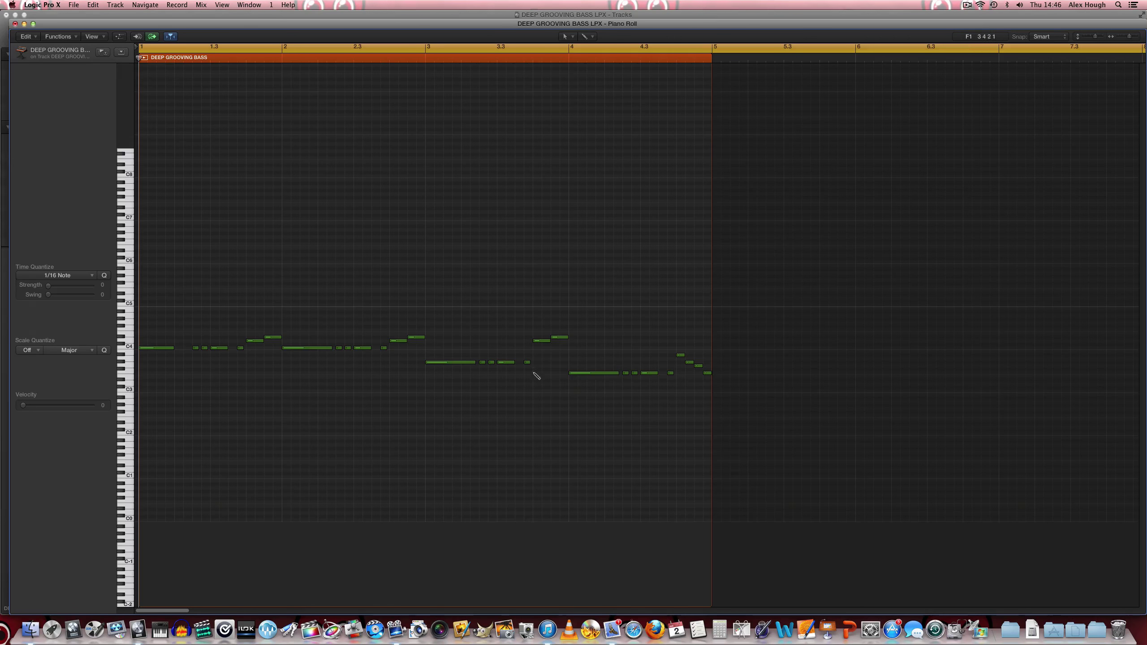
pyautogui.press('super+w')
pyautogui.click(550, 266)
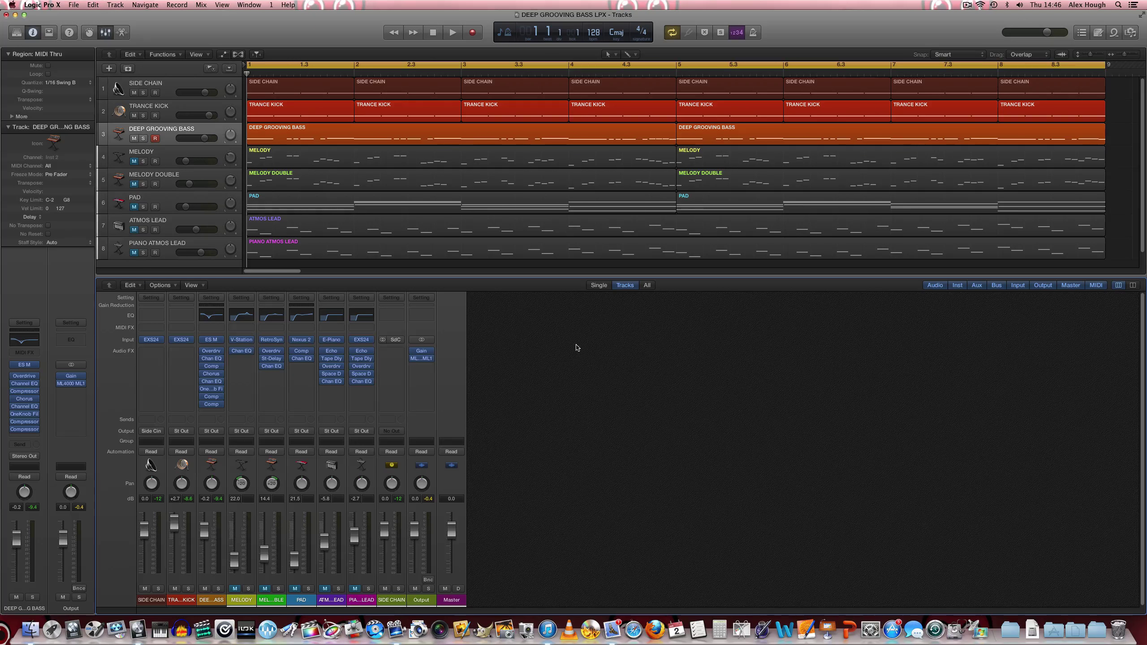
# Audition the bassline, then unmute MELODY through PIANO ATMOS LEAD (tracks 4–8).
pyautogui.press('space')
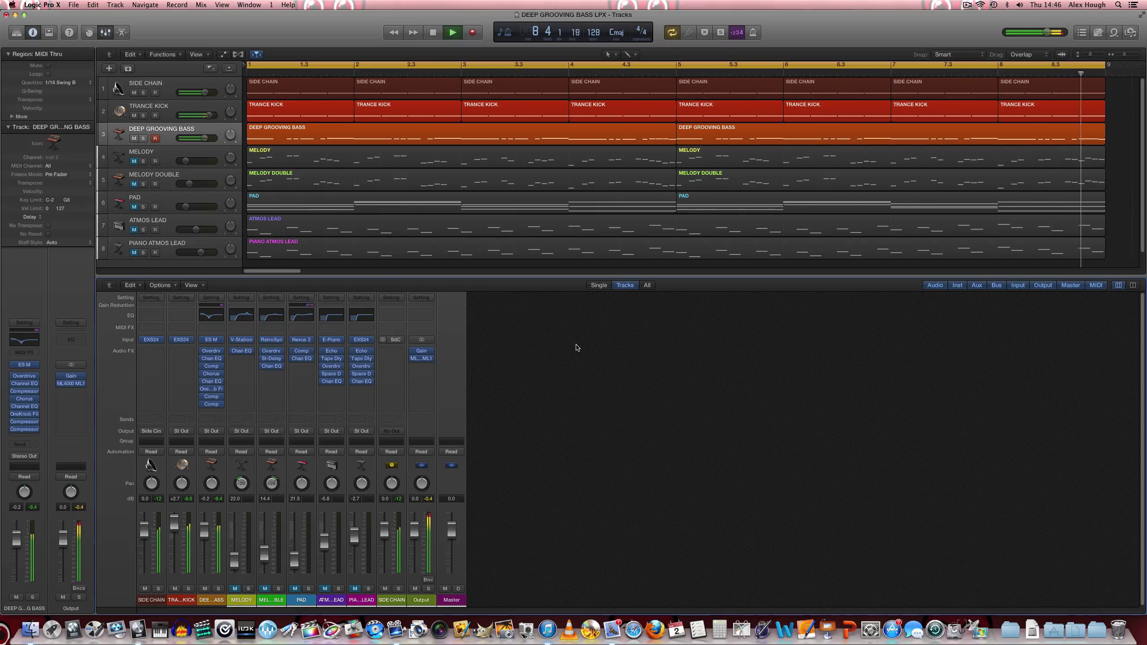
pyautogui.press('space')
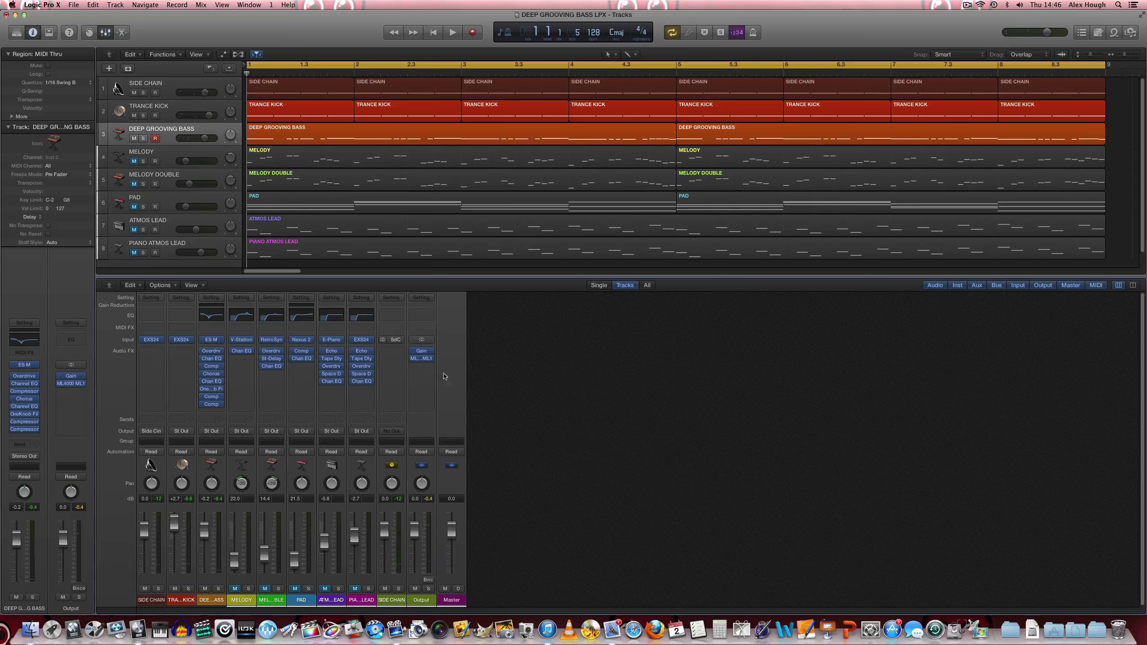
pyautogui.moveTo(134, 162); pyautogui.dragTo(134, 249)
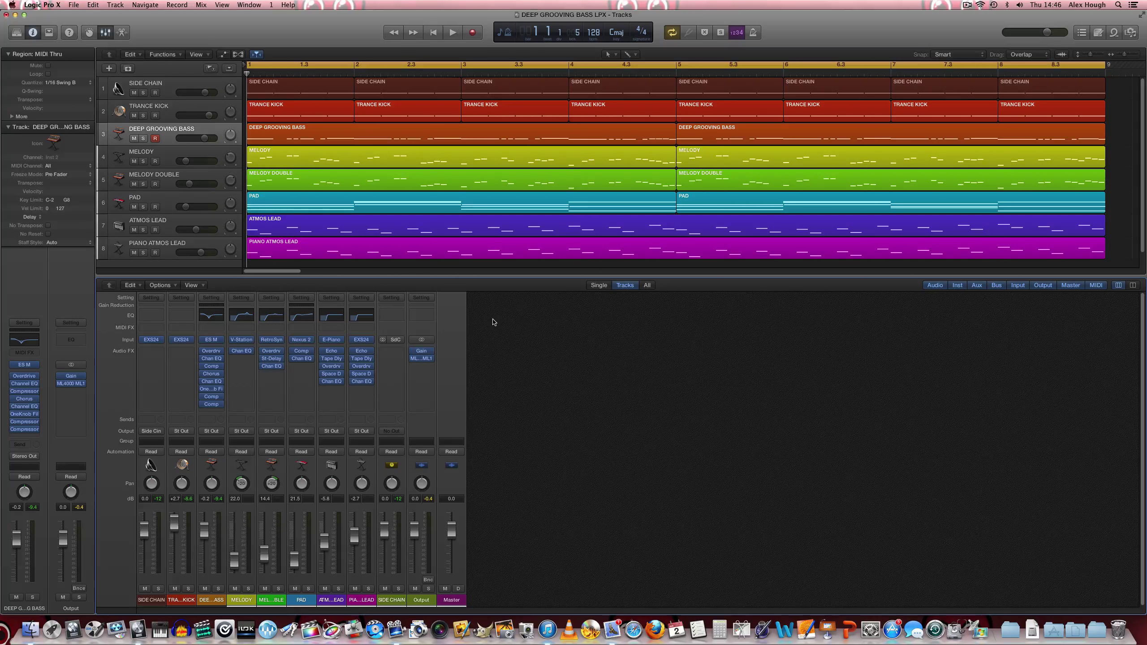
# Play the full eight-track mix with Cycle switched off, then stop and return to the start.
pyautogui.press('space')
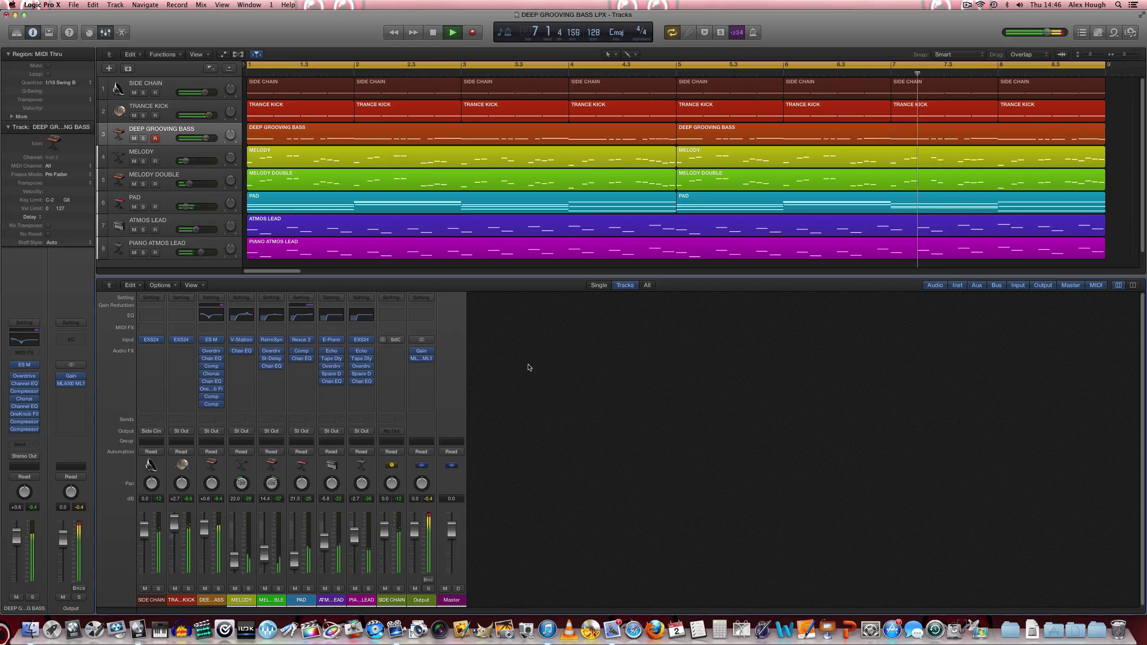
pyautogui.click(486, 68)
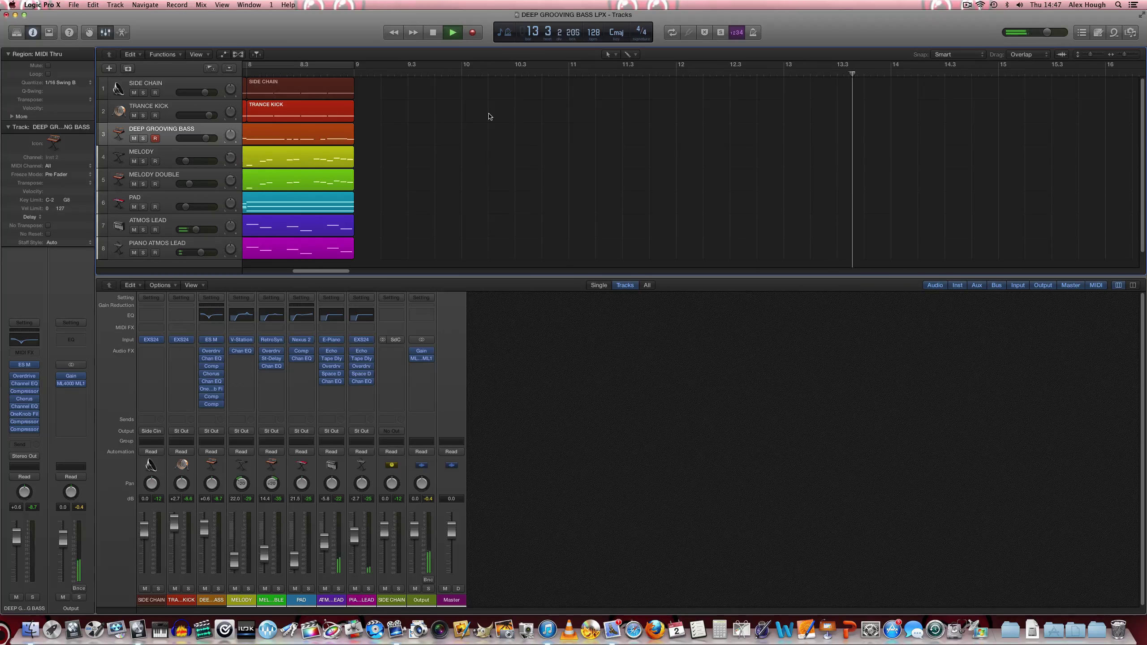
pyautogui.press('space')
pyautogui.press('Return')
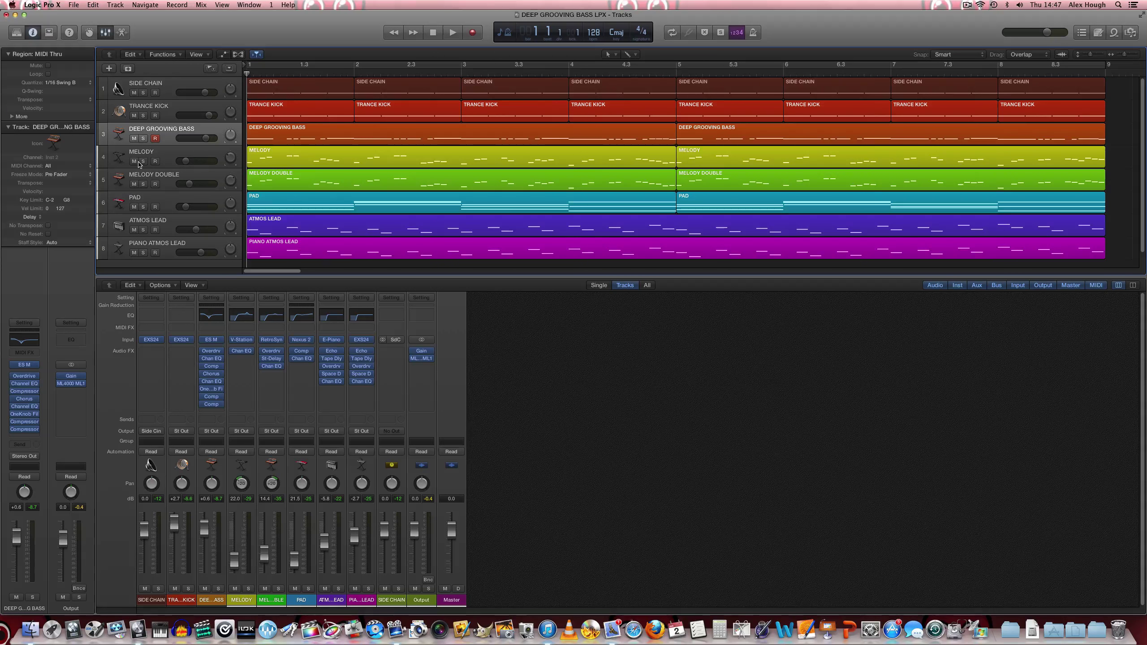
# Mute tracks 4–8 and bypass the bass's Overdrive, first EQ, first compressor and chorus.
pyautogui.moveTo(134, 164); pyautogui.dragTo(134, 253)
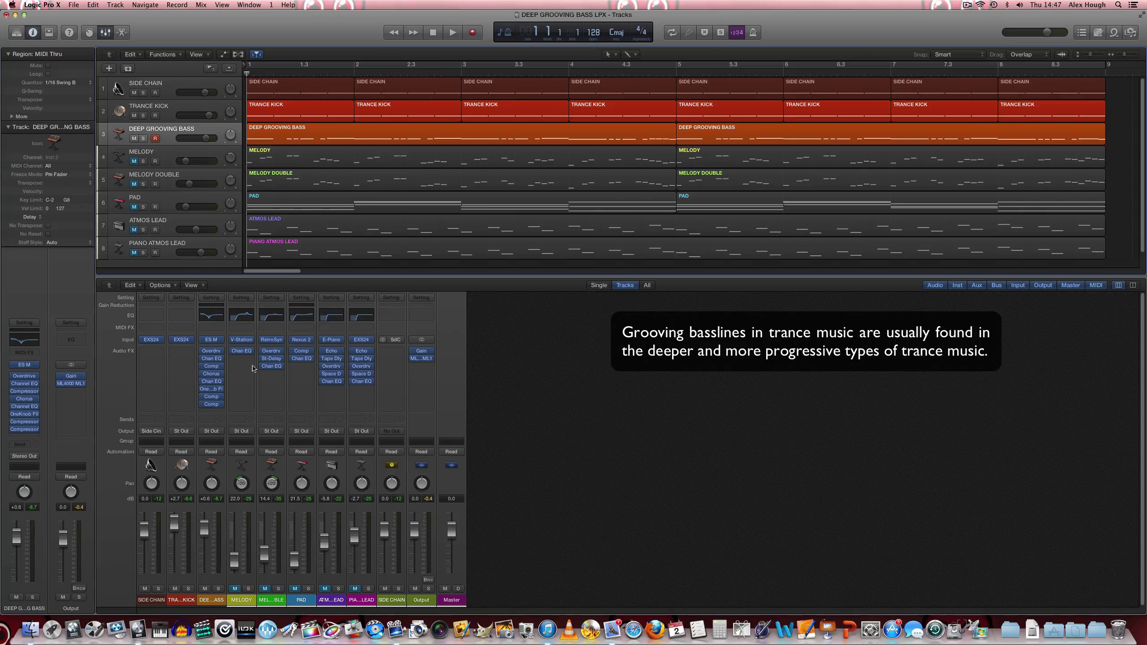
pyautogui.click(204, 351)
pyautogui.click(204, 359)
pyautogui.click(202, 367)
pyautogui.click(202, 366)
# Bypass the bass's remaining inserts through the last compressor, solo the bass and cycle bars 1–9.
pyautogui.click(203, 374)
pyautogui.click(203, 381)
pyautogui.click(202, 389)
pyautogui.click(202, 397)
pyautogui.click(202, 404)
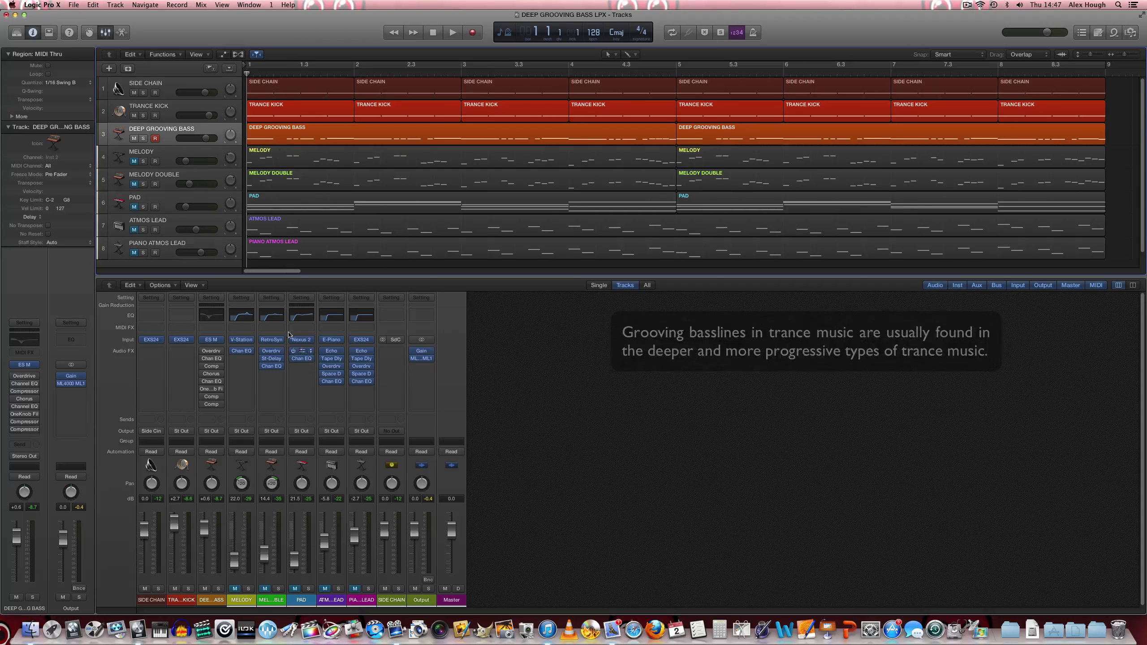
pyautogui.press('s')
pyautogui.click(316, 68)
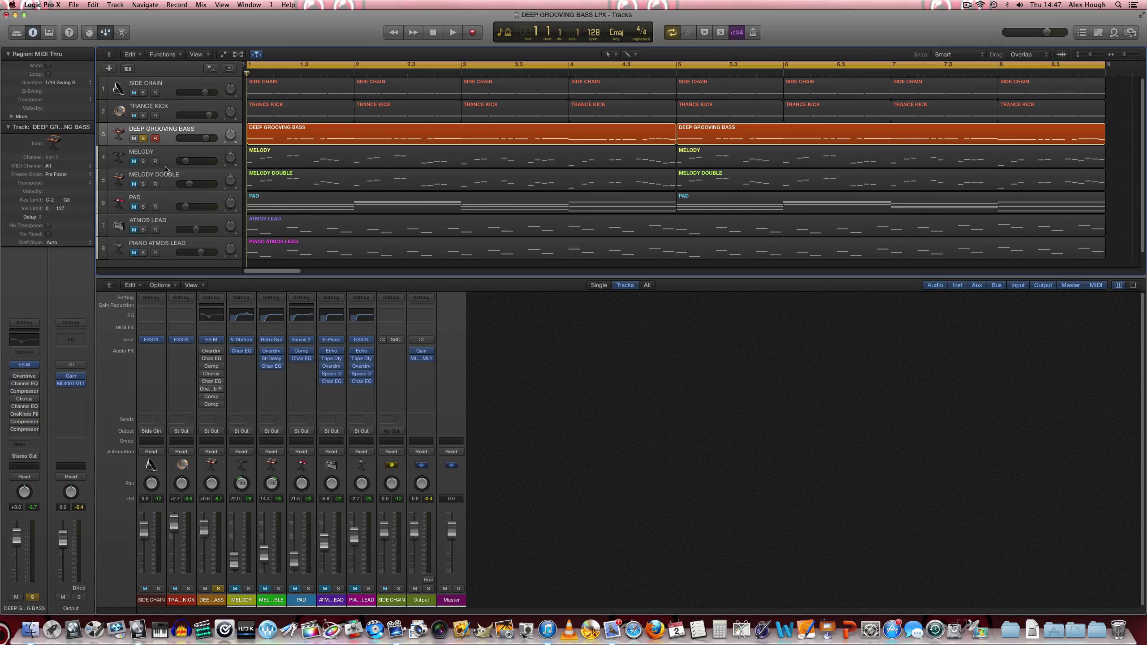
# Open the bass's ES M synth and turn its built-in Overdrive knob down.
pyautogui.click(212, 339)
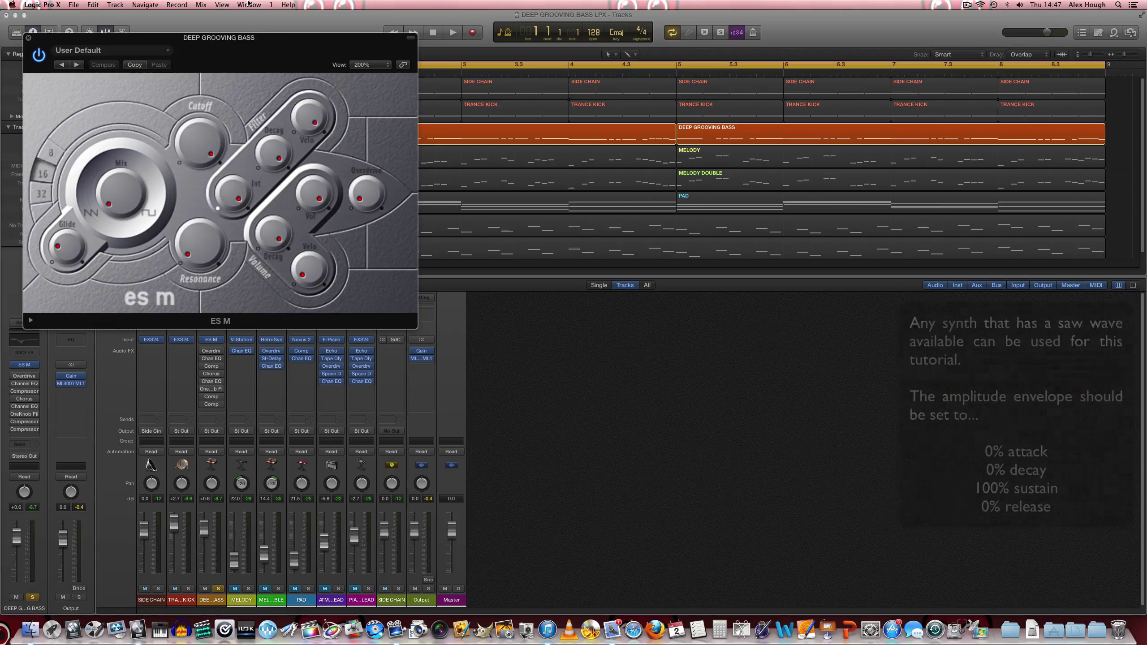
pyautogui.moveTo(253, 33); pyautogui.dragTo(727, 223)
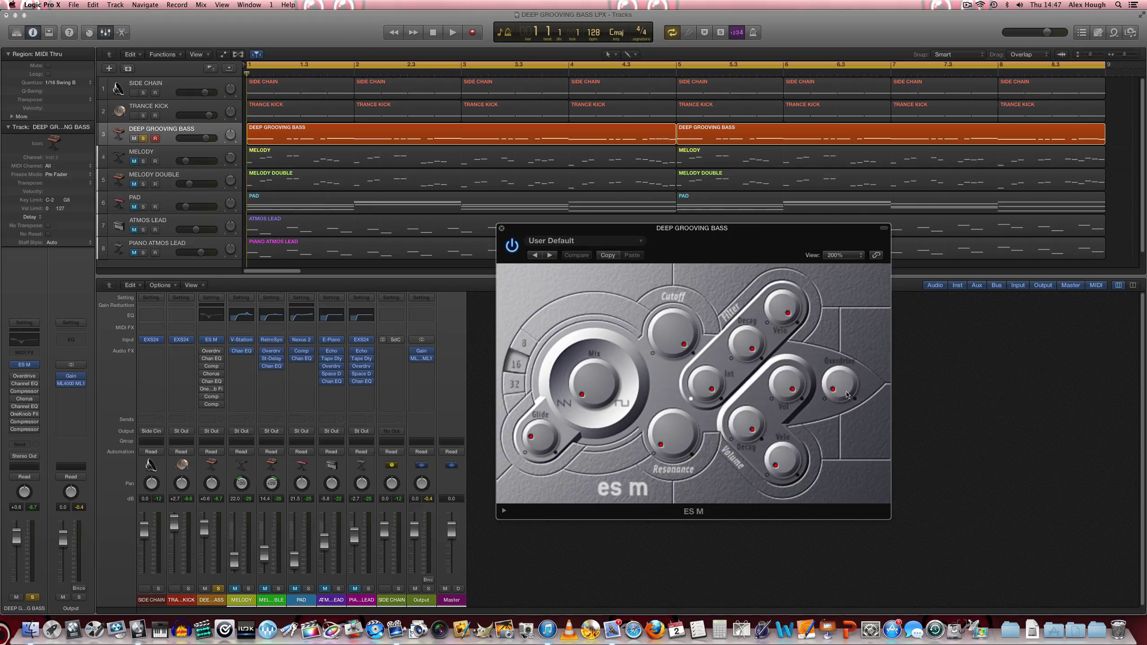
pyautogui.moveTo(838, 393); pyautogui.dragTo(837, 418)
pyautogui.moveTo(552, 233); pyautogui.dragTo(536, 310)
# Play the soloed bassline, stop it, and return the playhead to the start.
pyautogui.press('space')
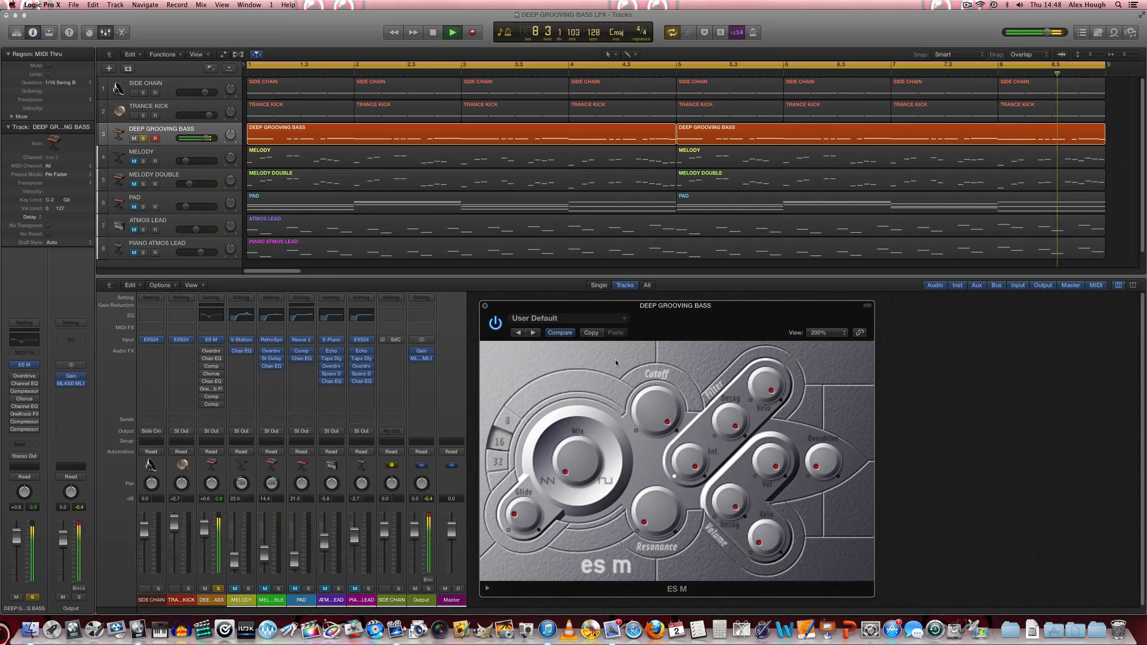
pyautogui.press('space')
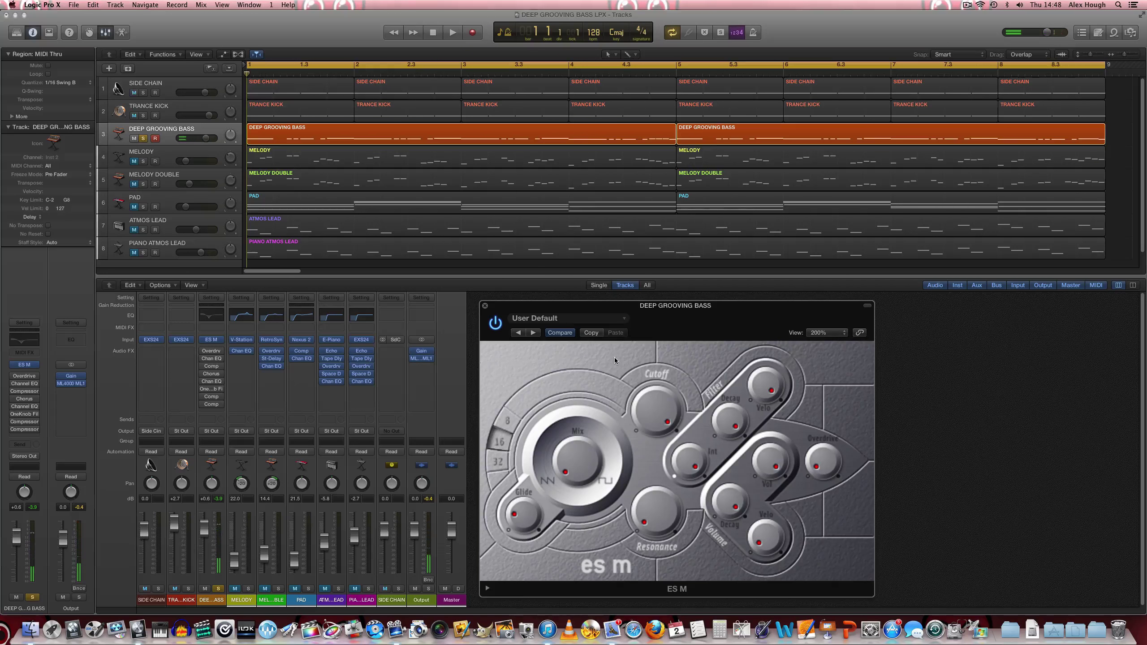
pyautogui.press('Return')
# Close the ES M synth and lay out the bass's Overdrive, Channel EQ and Compressor windows side by side.
pyautogui.click(486, 306)
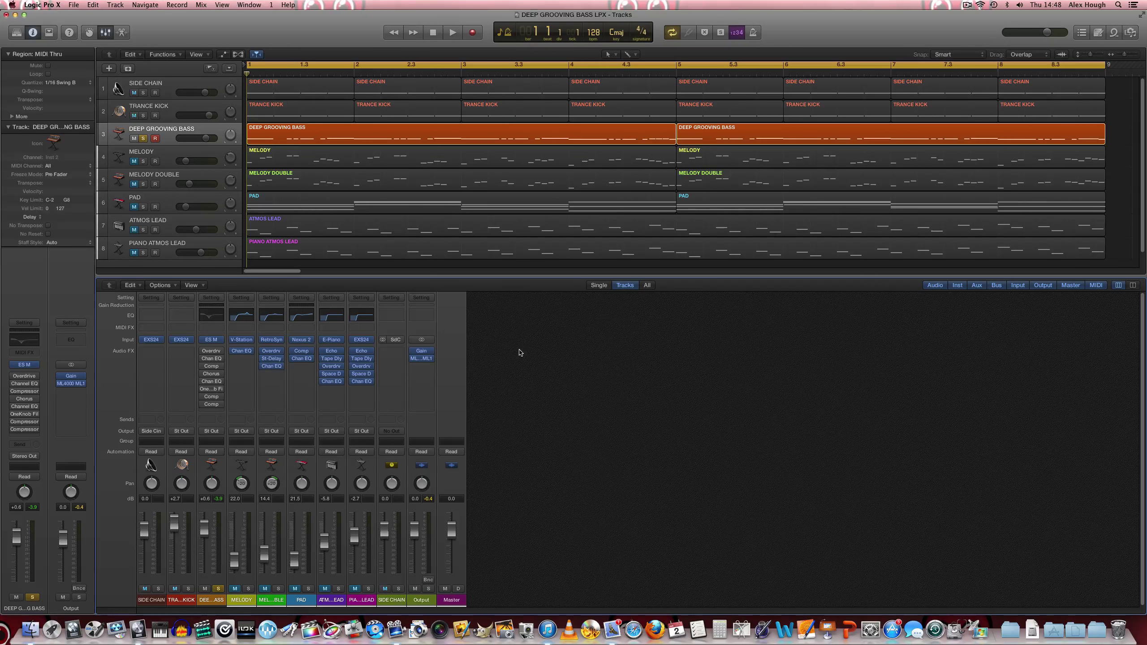
pyautogui.click(211, 350)
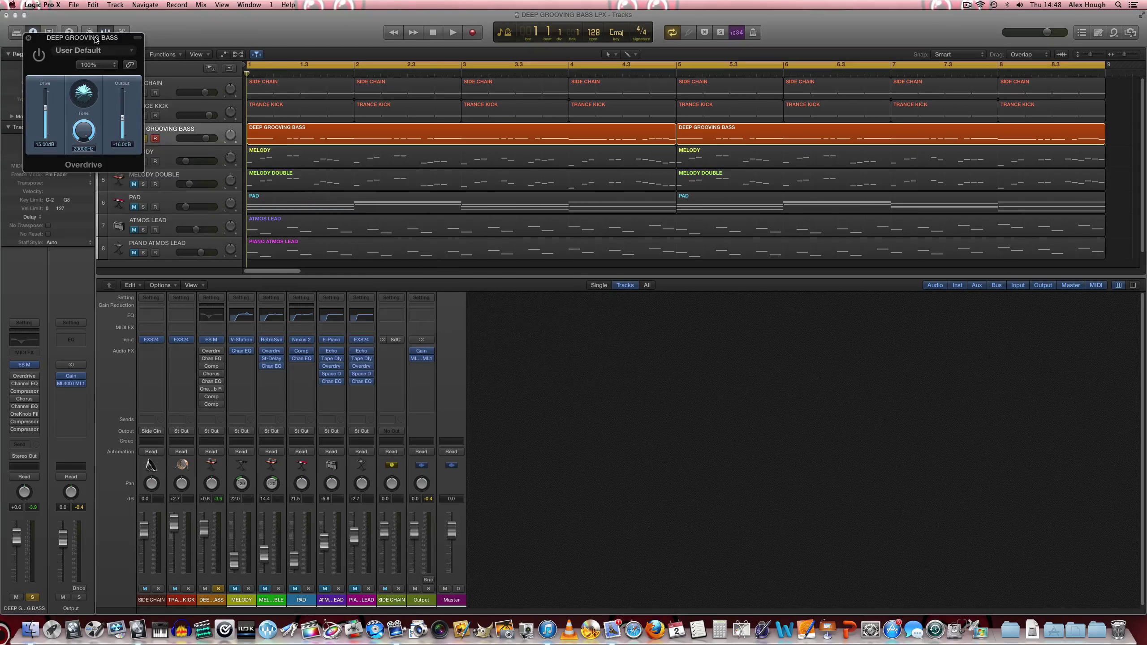
pyautogui.moveTo(96, 40); pyautogui.dragTo(548, 304)
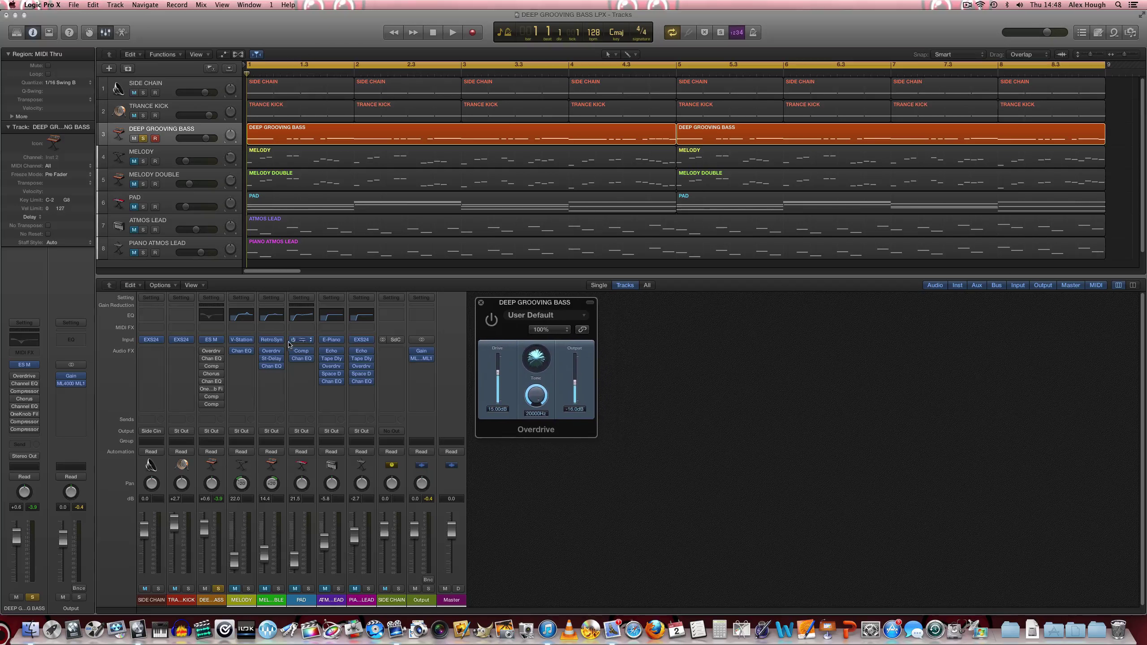
pyautogui.click(209, 359)
pyautogui.moveTo(179, 38); pyautogui.dragTo(758, 303)
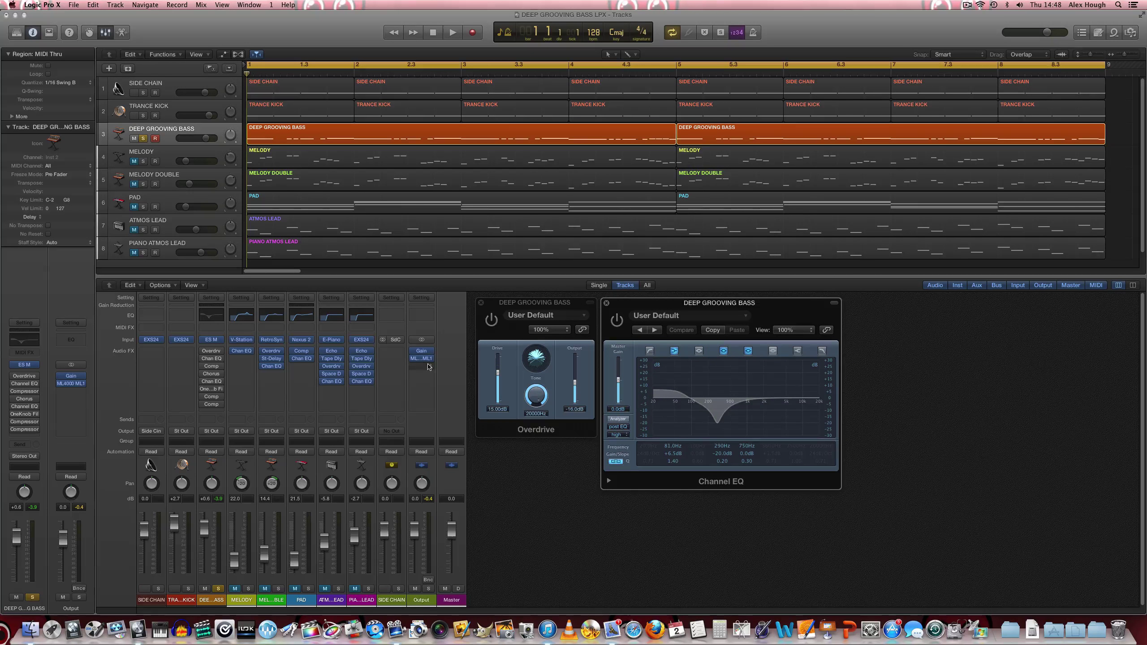
pyautogui.click(214, 367)
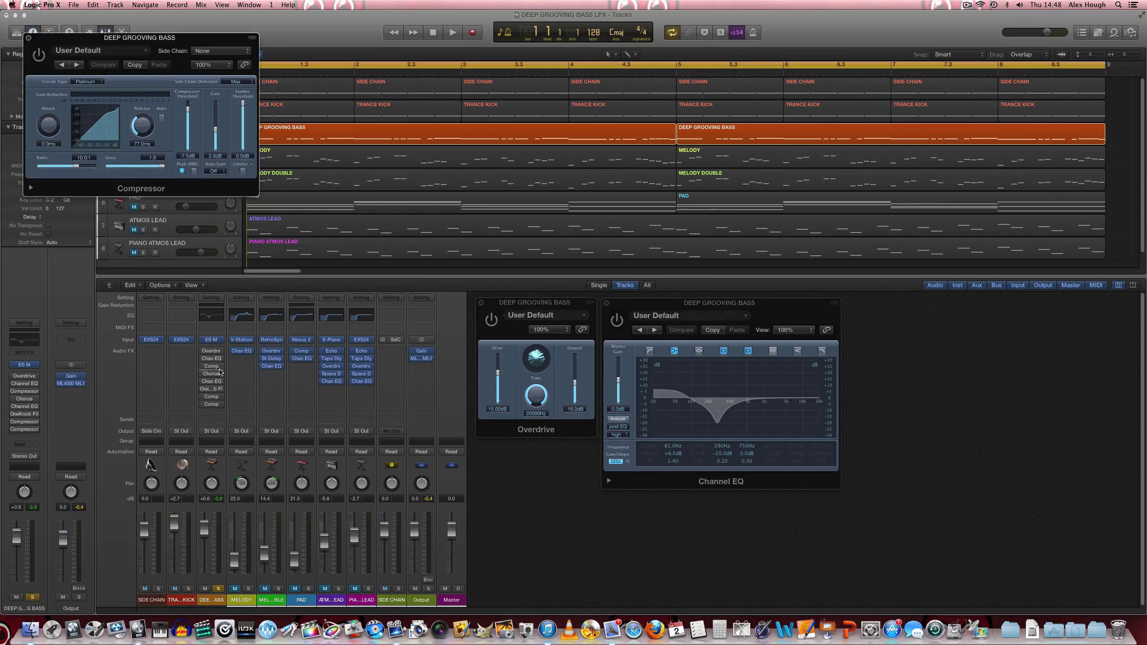
pyautogui.moveTo(138, 38); pyautogui.dragTo(967, 304)
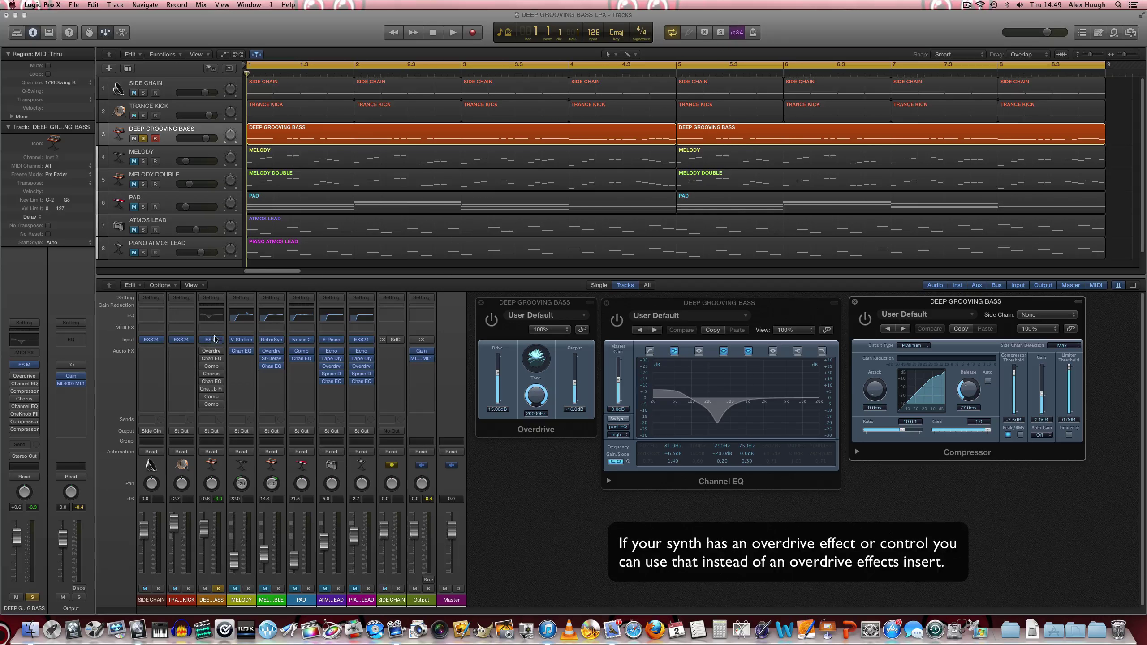
# Switch the bass's Overdrive on and turn its tone fully down to 20 Hz.
pyautogui.click(212, 340)
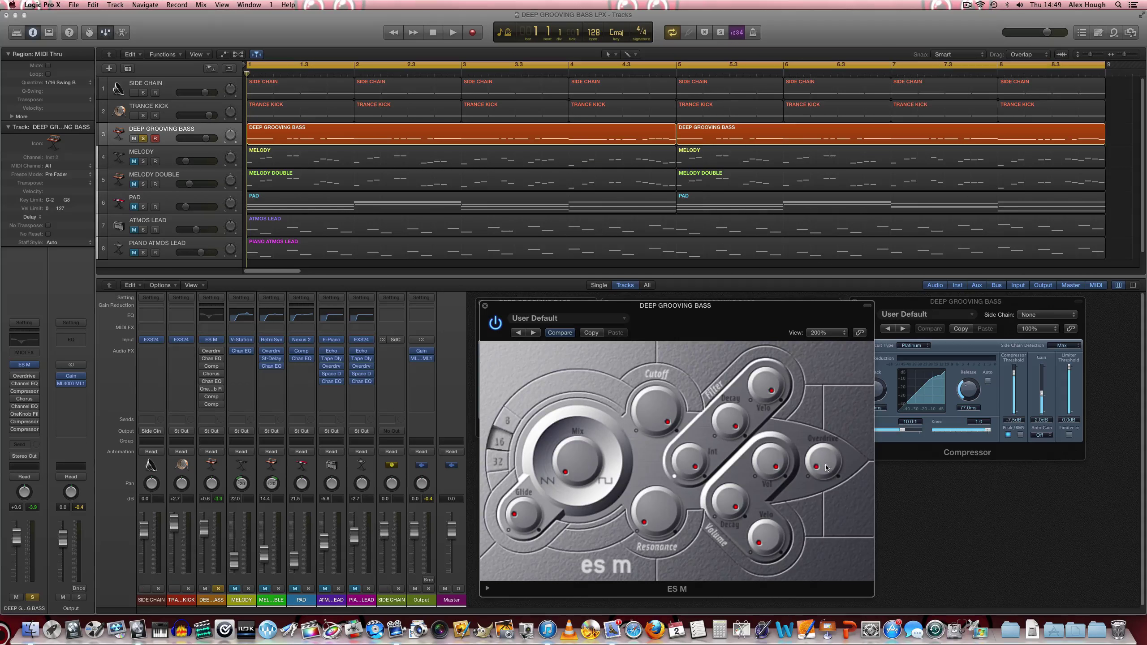
pyautogui.click(485, 306)
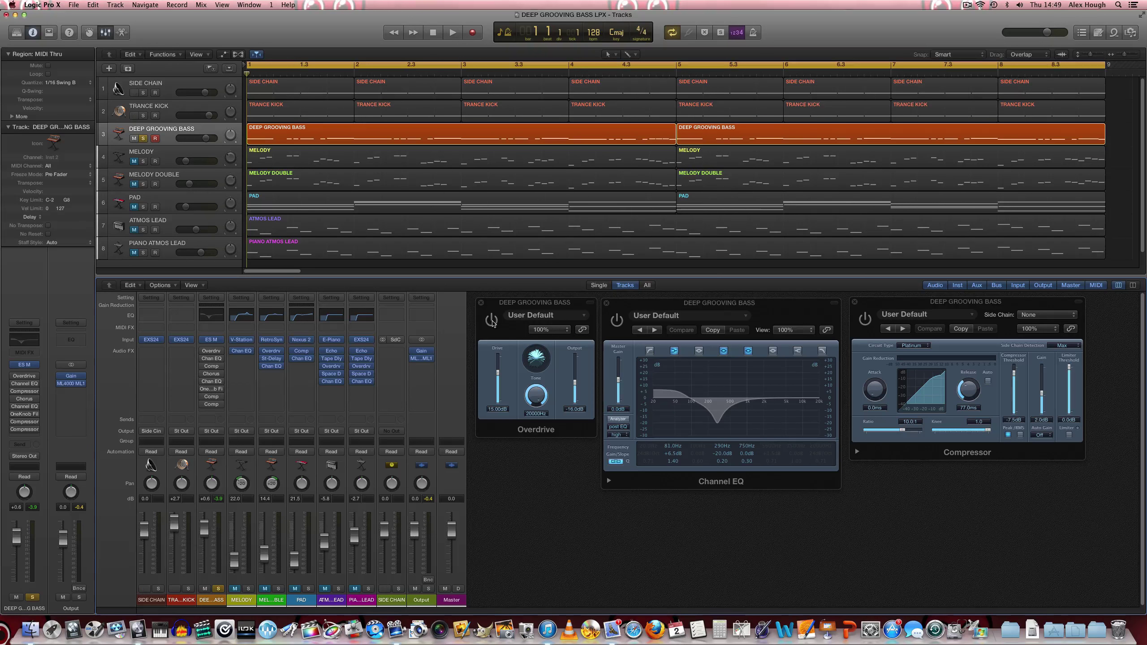
pyautogui.click(492, 321)
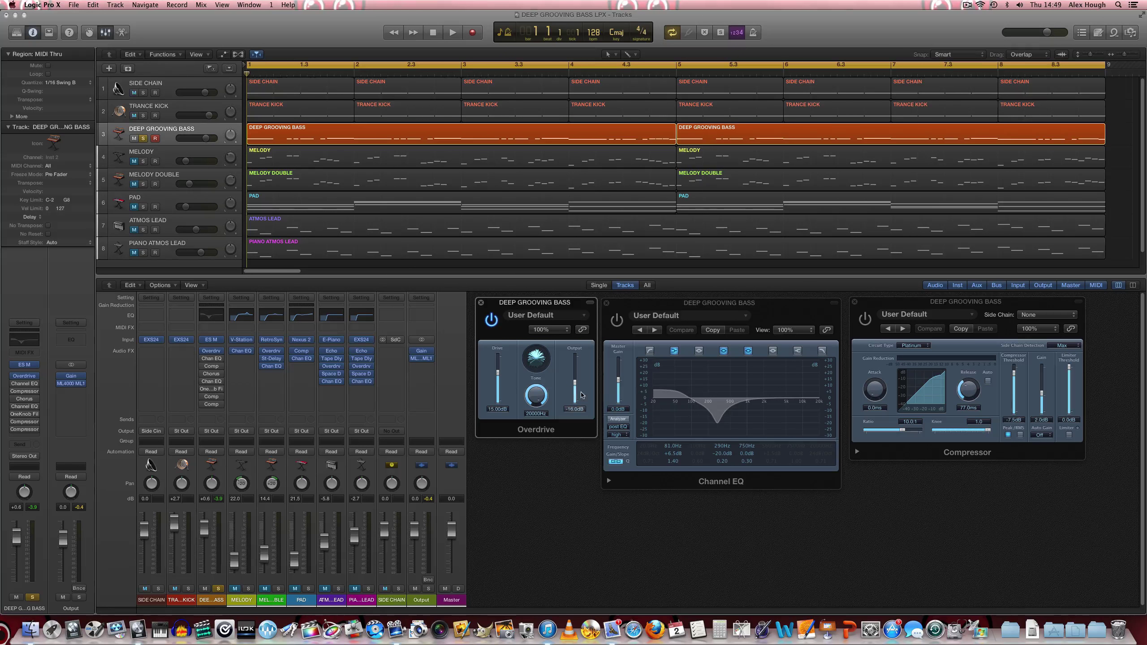
pyautogui.moveTo(536, 394); pyautogui.dragTo(493, 395)
# Play the bass while A/B-ing Overdrive off and on, leaving it on, then stop at bar 1.
pyautogui.press('space')
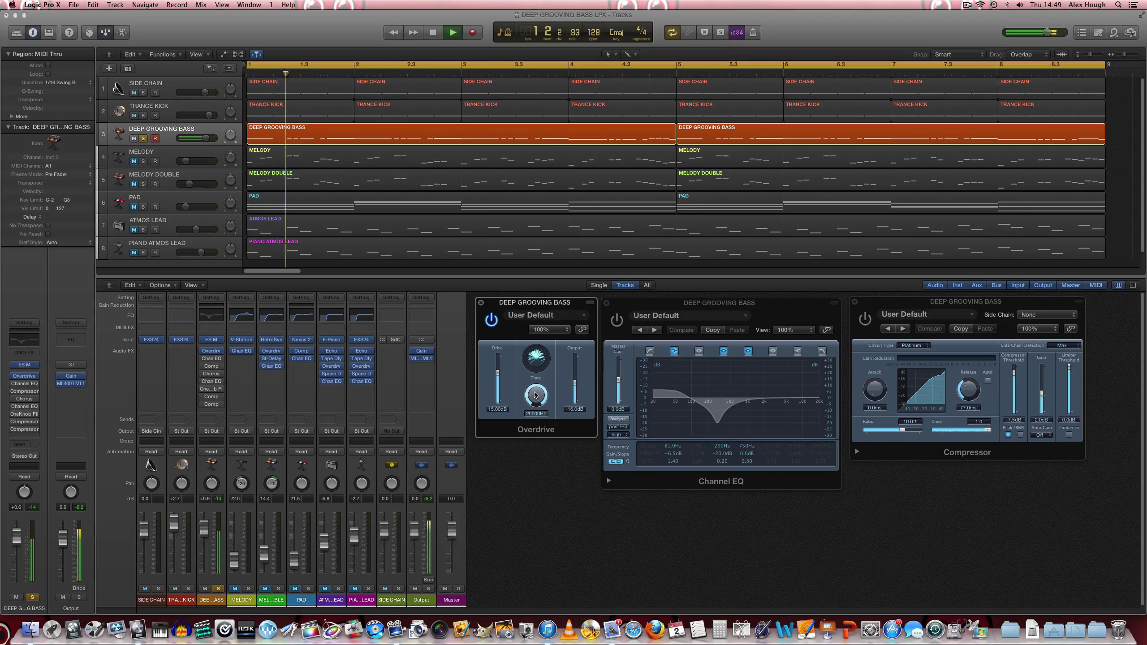
pyautogui.click(492, 319)
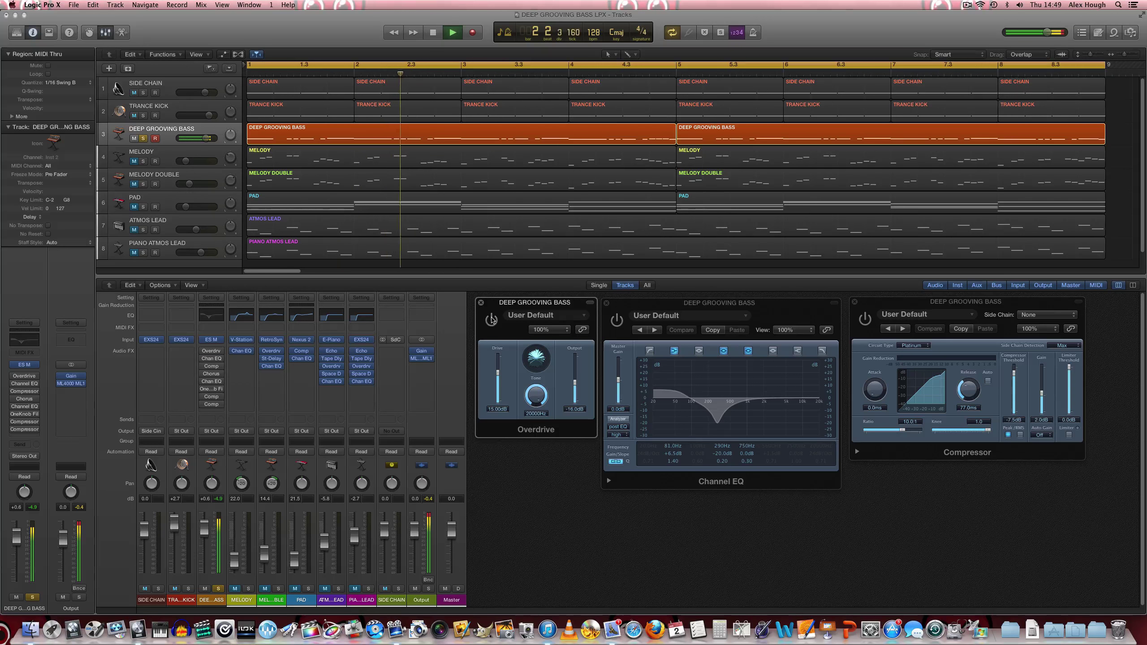
pyautogui.click(491, 319)
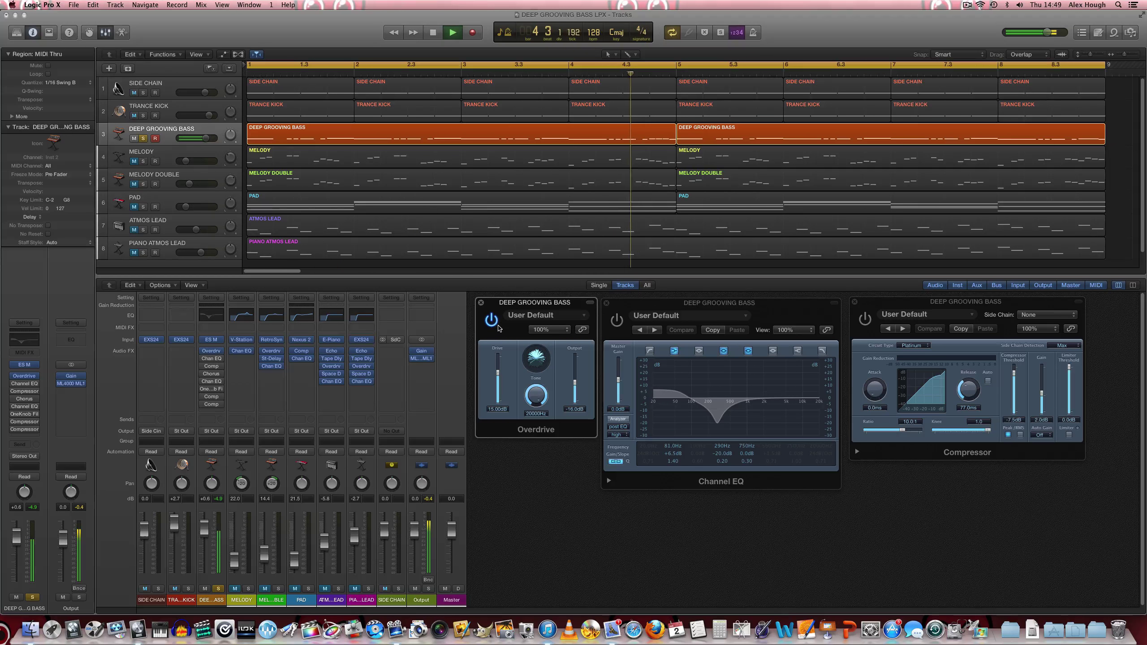
pyautogui.click(492, 321)
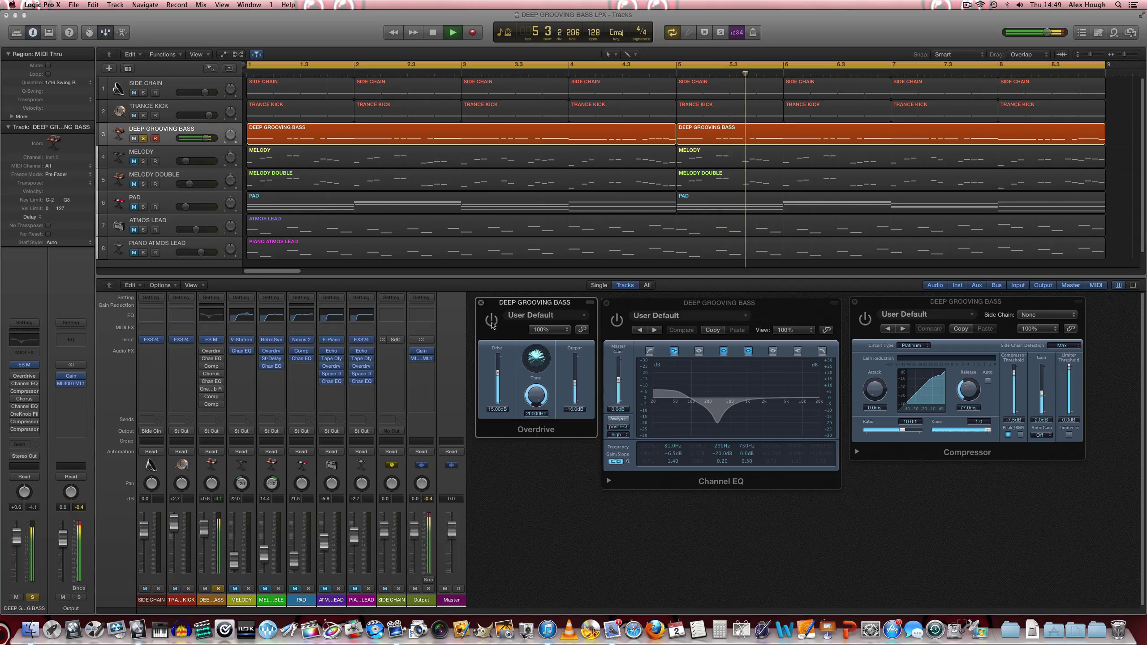
pyautogui.click(492, 320)
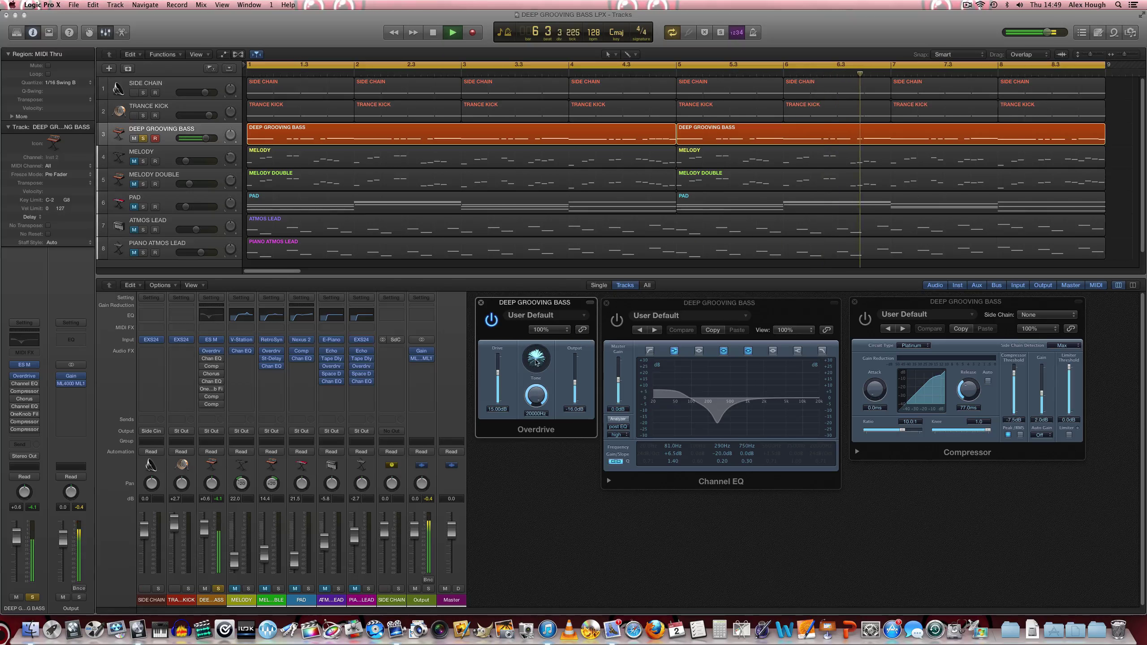
pyautogui.press('space')
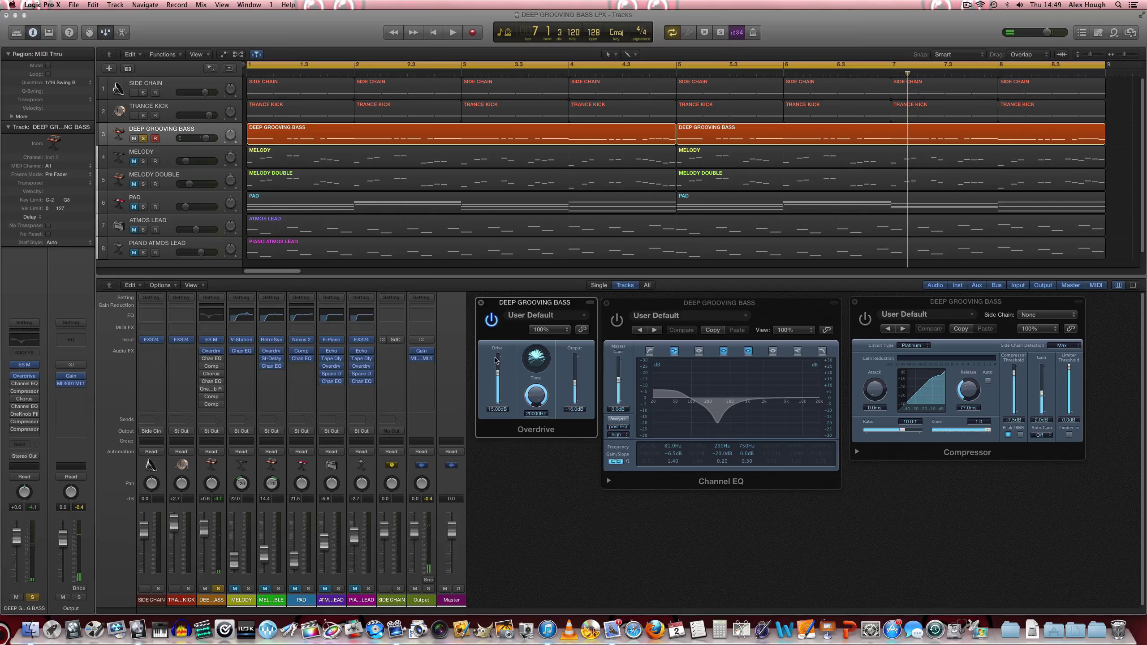
pyautogui.press('Return')
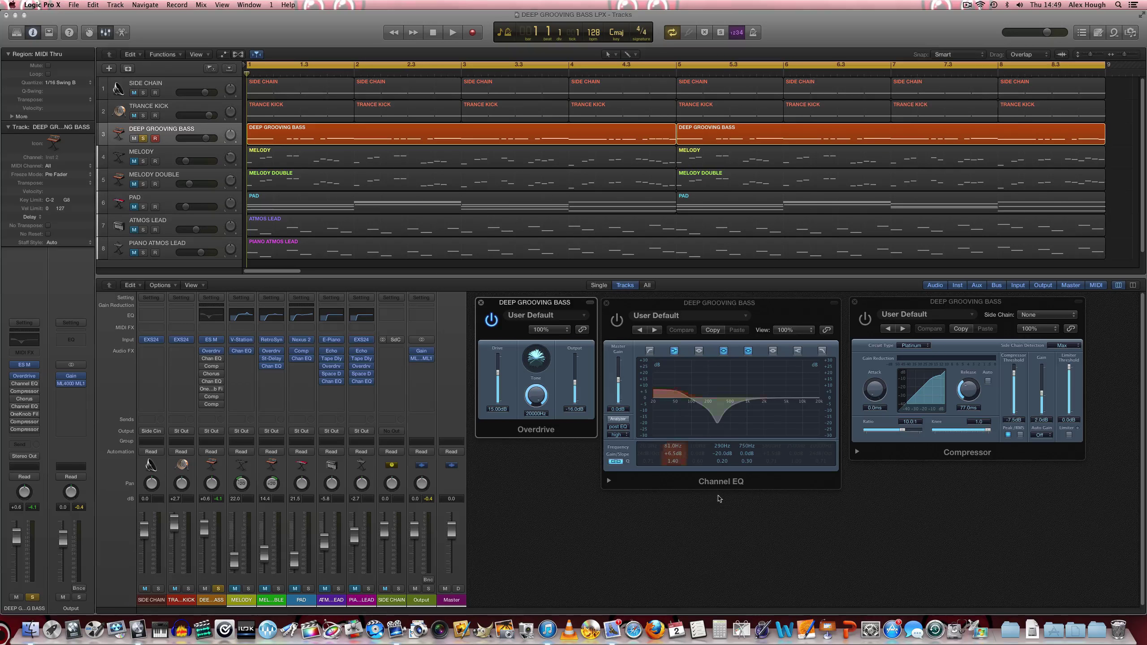
# Toggle the Channel EQ's 81 Hz low shelf and 290 Hz cut on and off to compare.
pyautogui.click(675, 351)
pyautogui.click(675, 351)
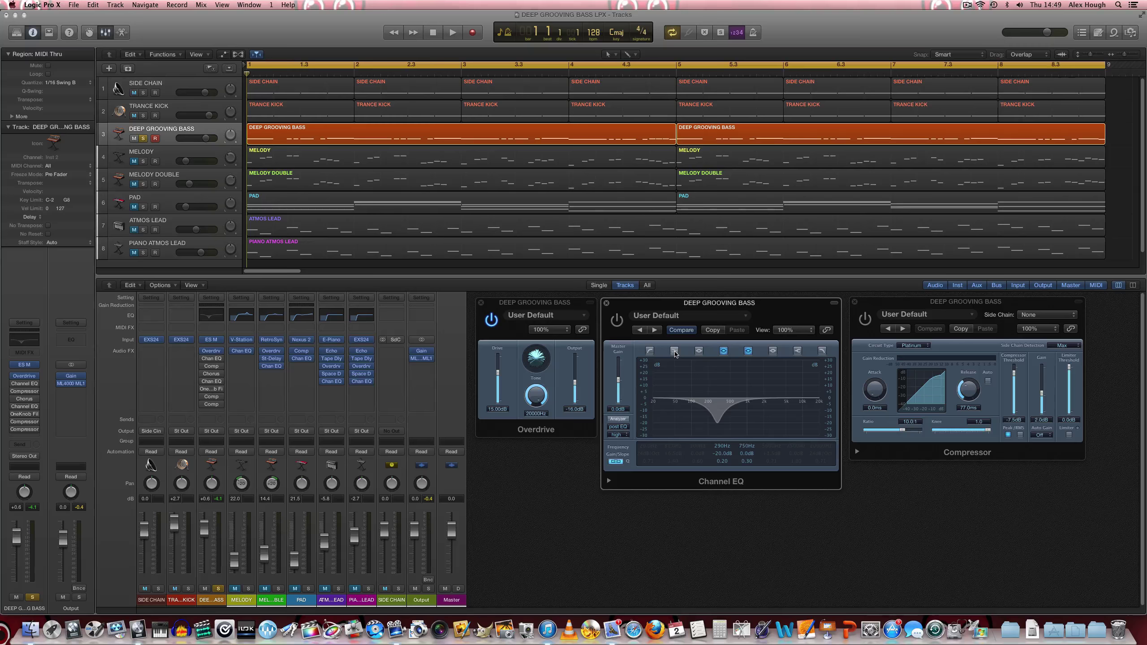
pyautogui.click(723, 352)
pyautogui.click(724, 352)
pyautogui.click(724, 352)
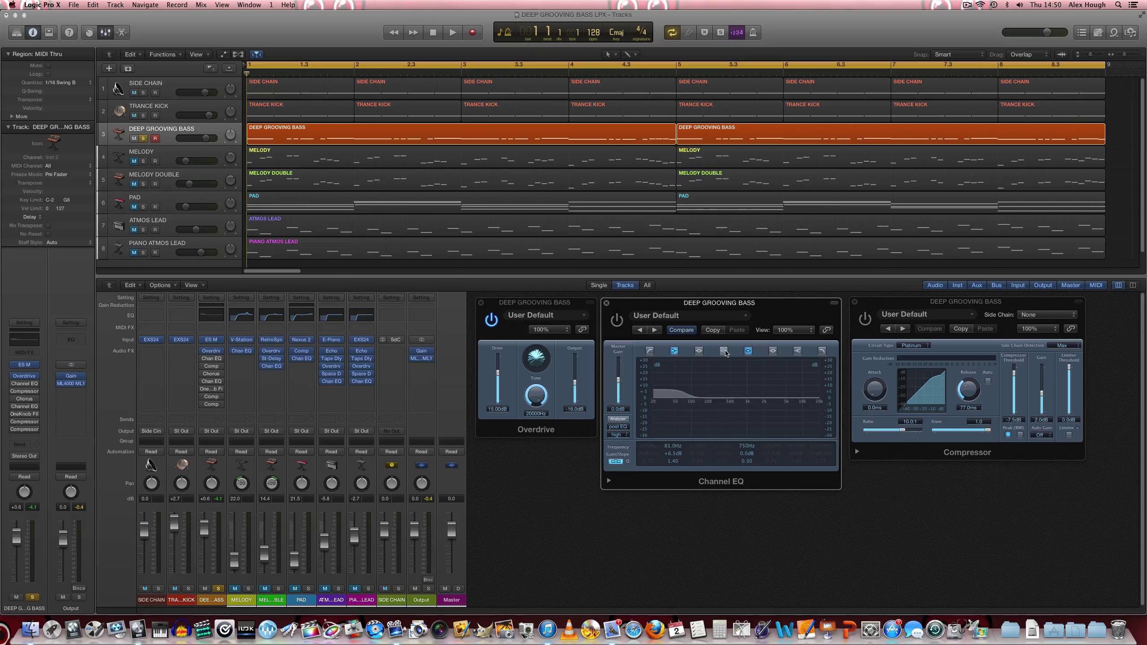
pyautogui.click(724, 352)
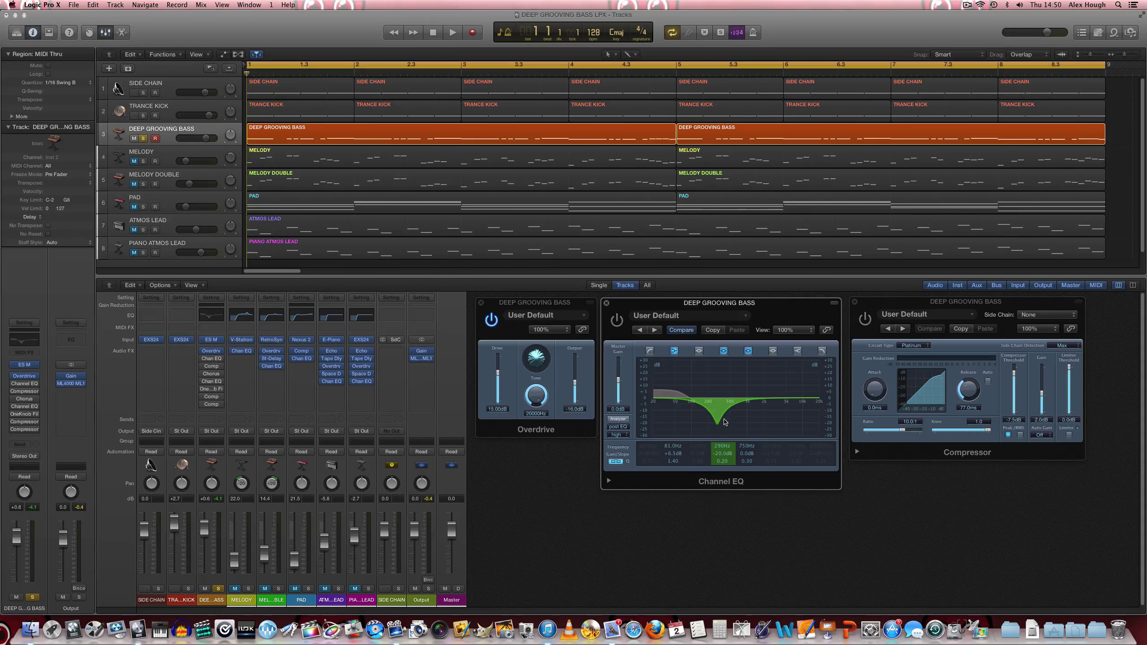
pyautogui.doubleClick(718, 420)
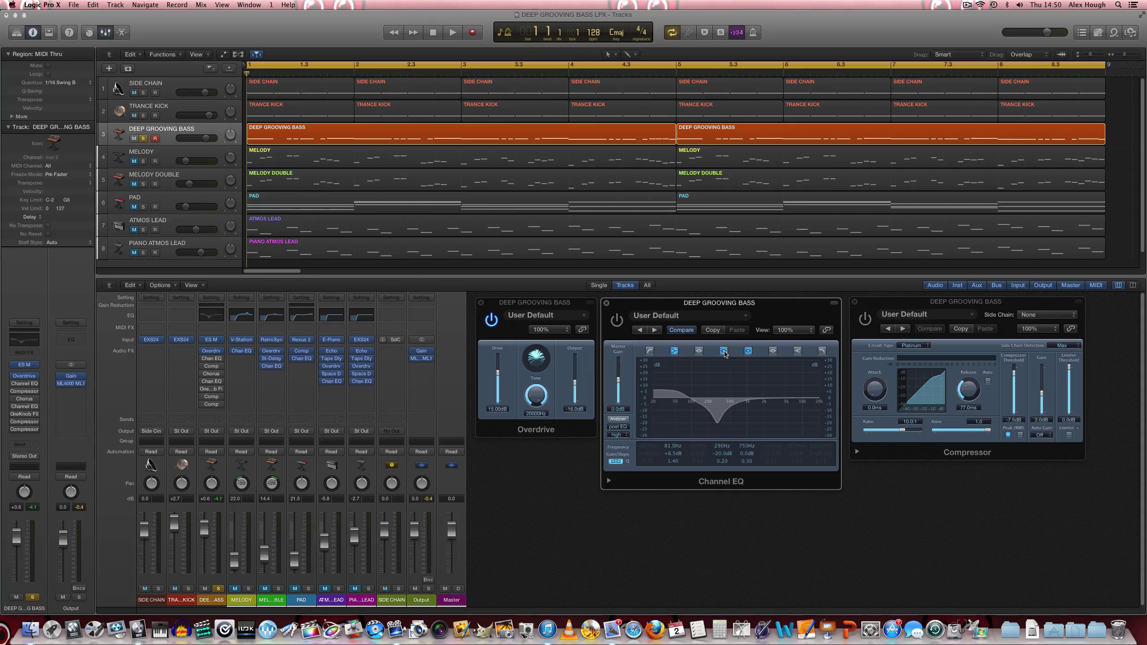
pyautogui.click(675, 351)
pyautogui.click(675, 351)
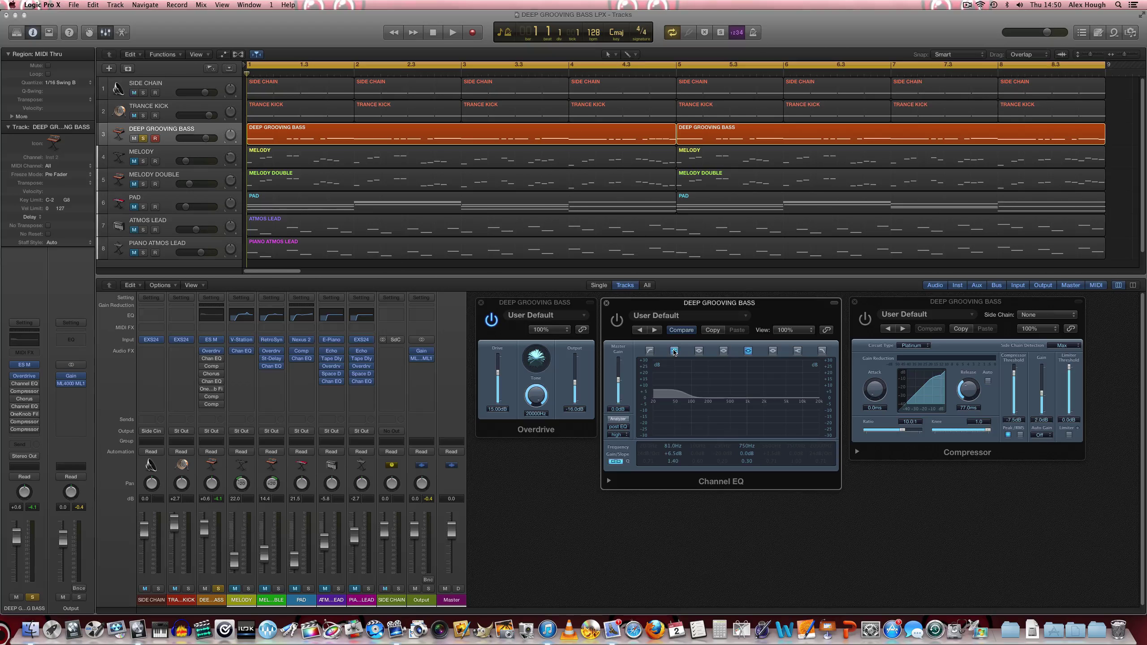
pyautogui.click(674, 352)
# Play the bass while switching the 81 Hz boost and 290 Hz cut off and back on, then stop.
pyautogui.press('space')
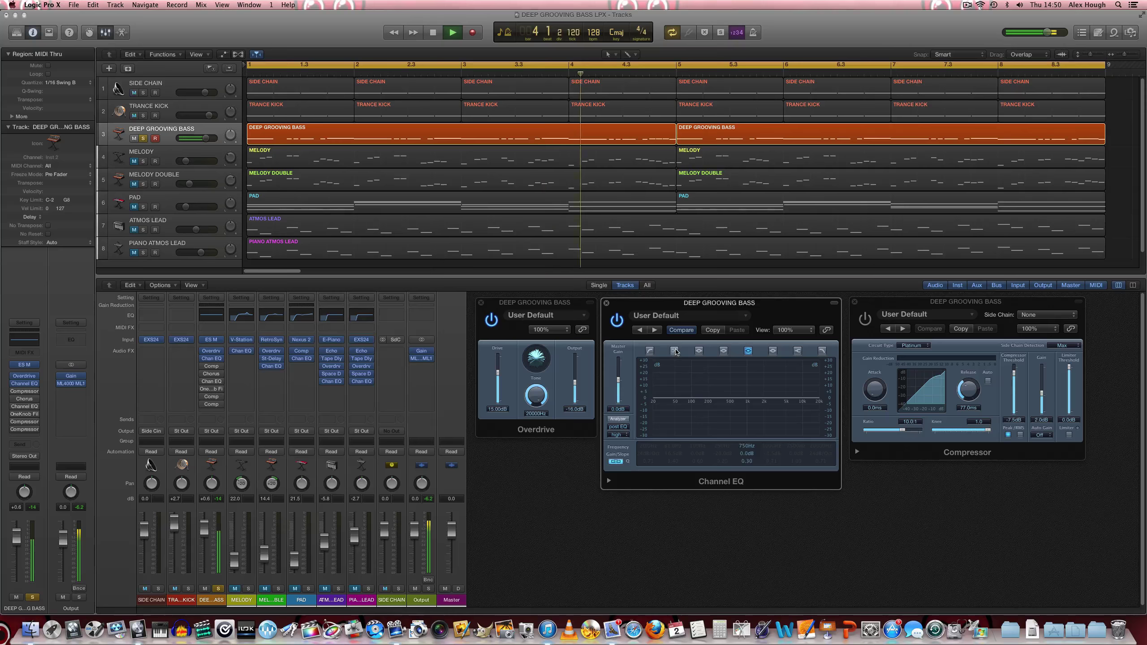
pyautogui.click(674, 352)
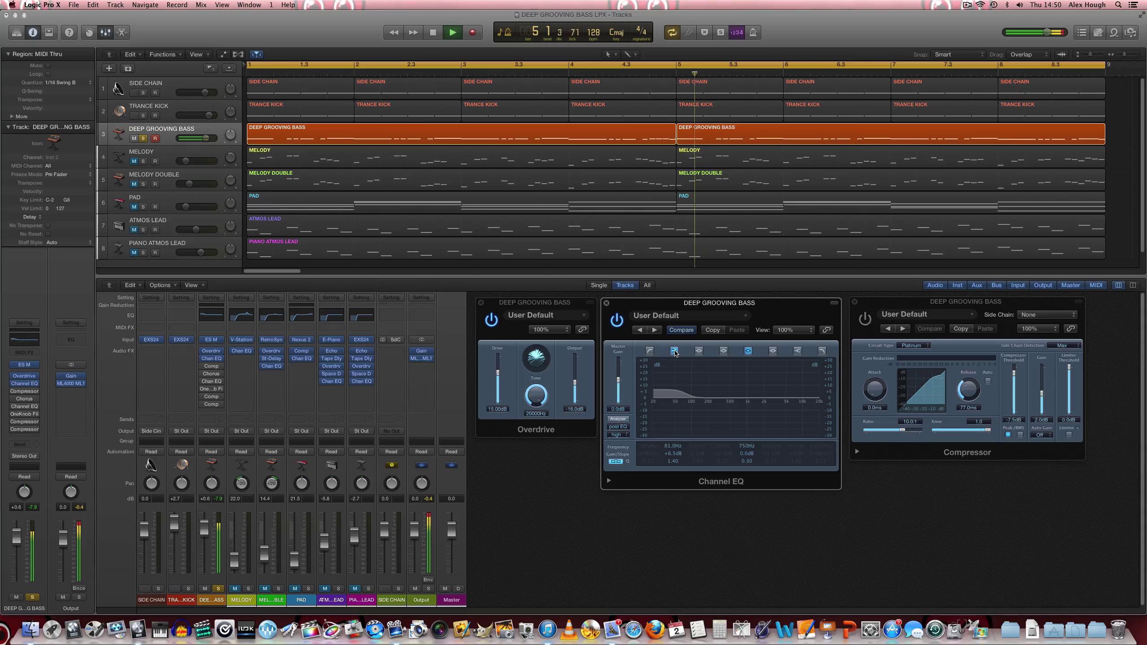
pyautogui.click(723, 352)
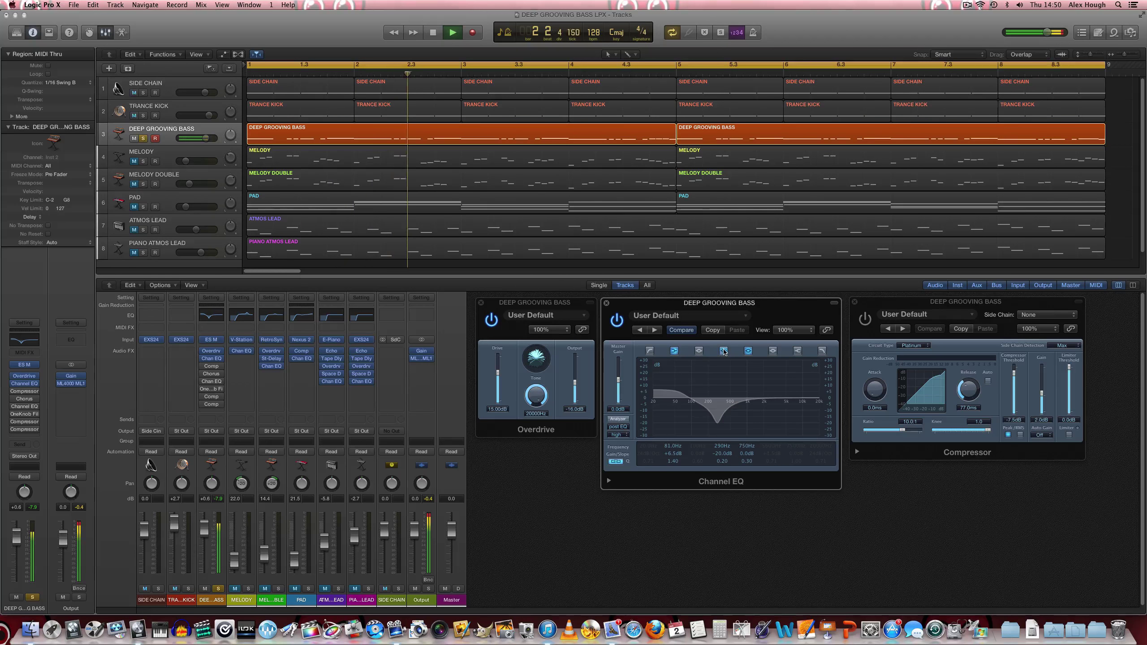
pyautogui.click(675, 350)
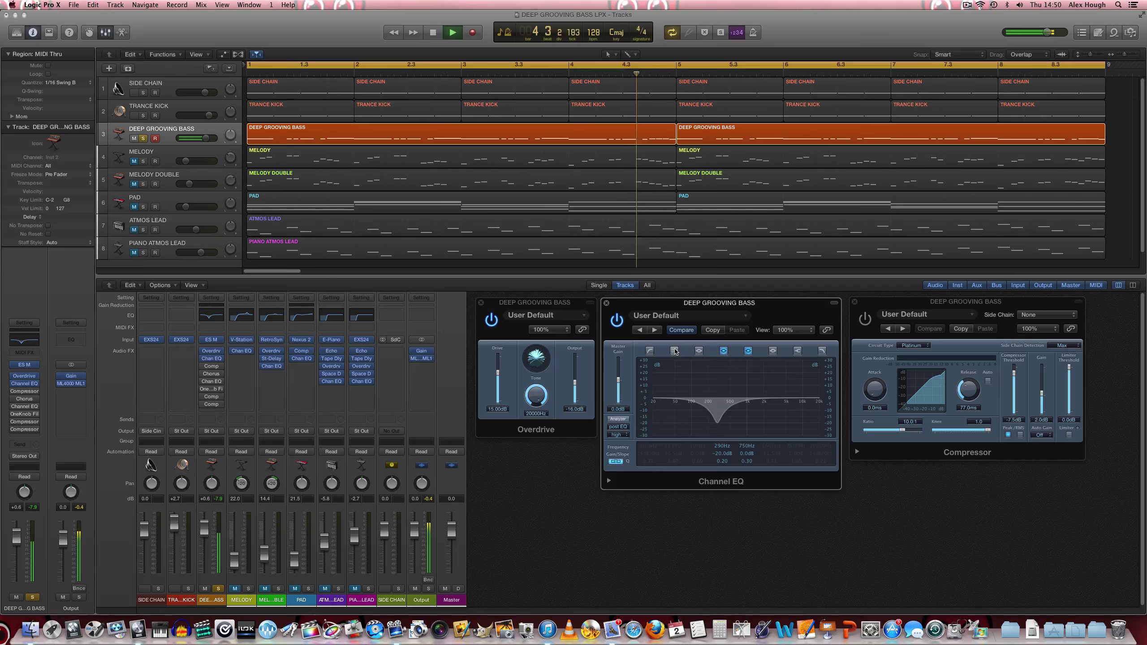
pyautogui.click(675, 350)
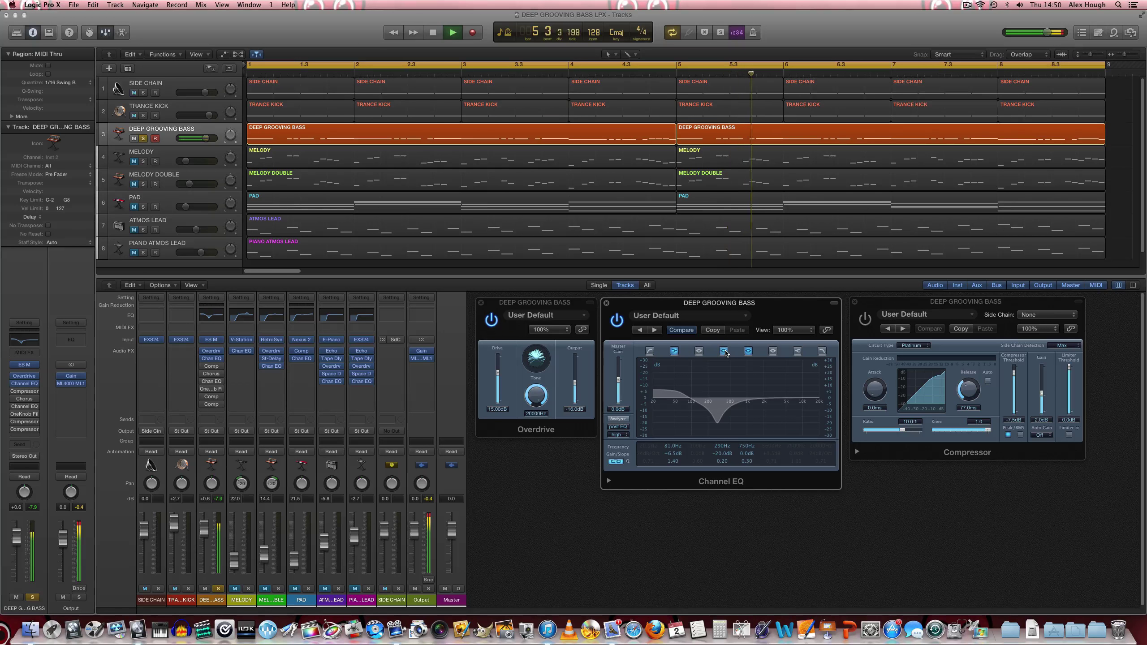
pyautogui.click(724, 351)
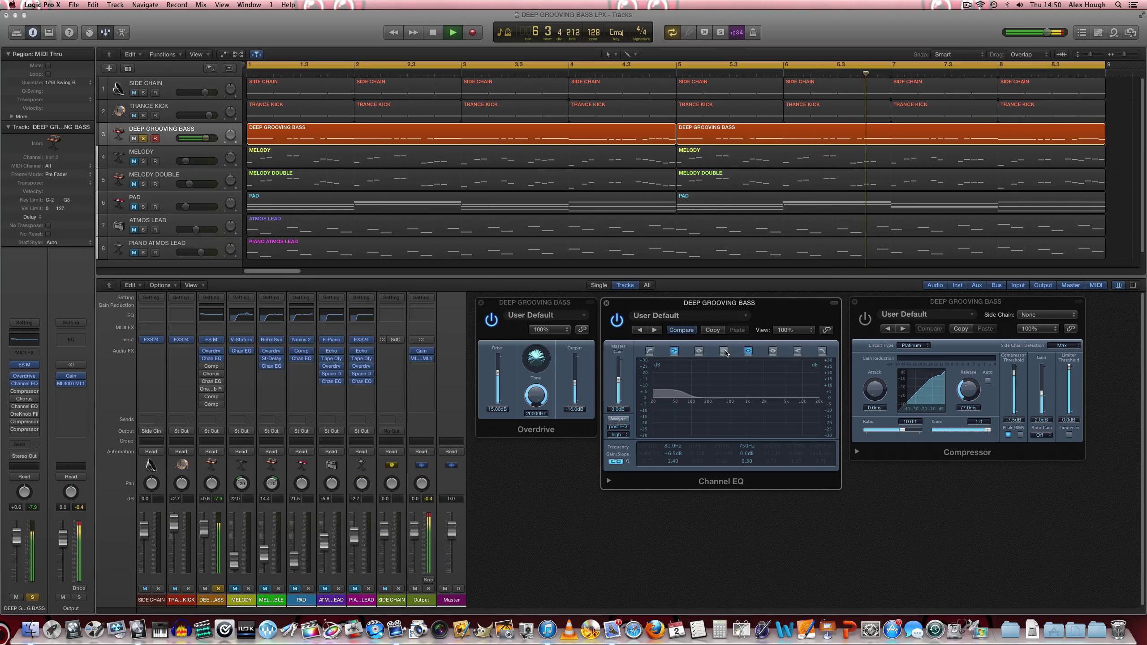
pyautogui.click(724, 351)
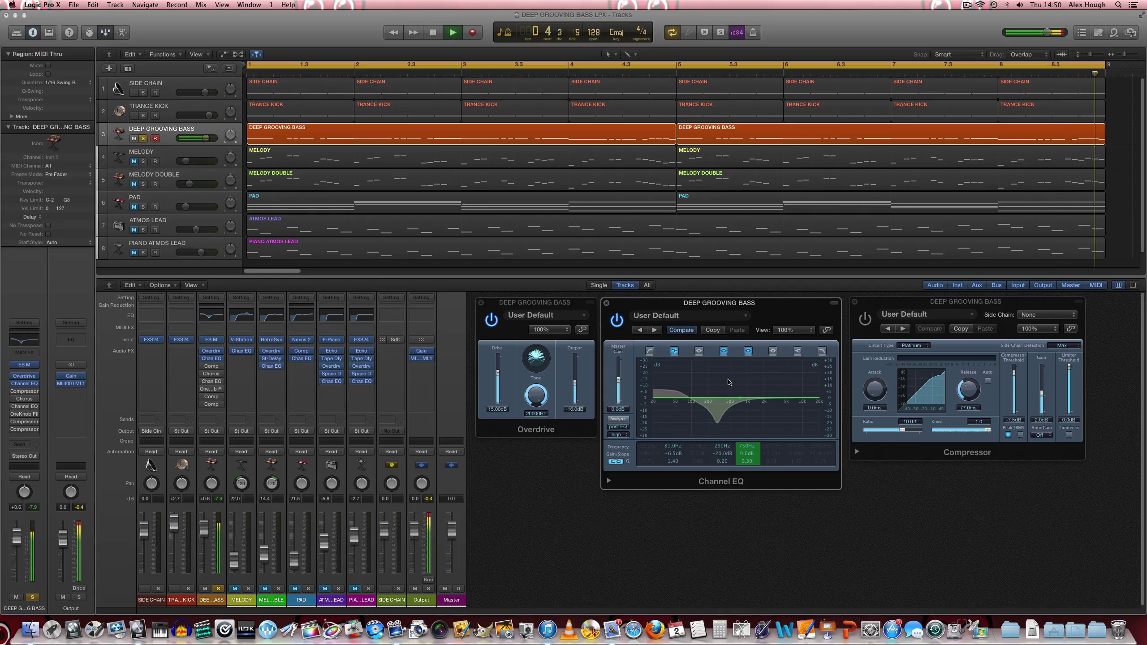
pyautogui.press('space')
# Flip the 290 Hz cut and 81 Hz shelf once more, ending with both bands enabled.
pyautogui.click(724, 352)
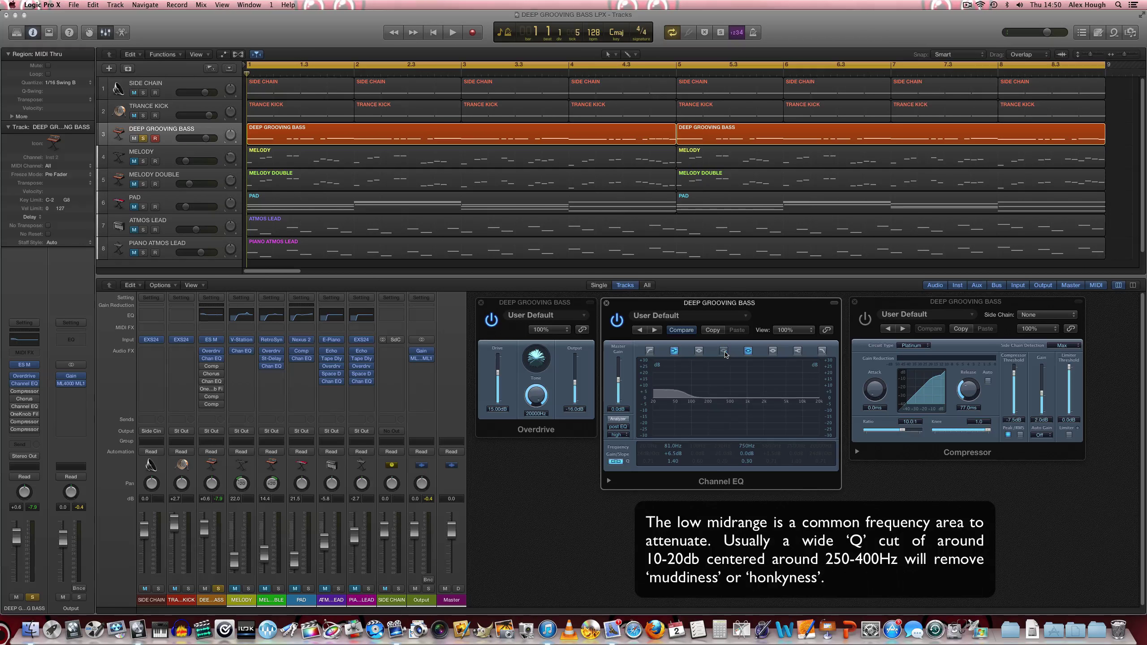
pyautogui.click(724, 352)
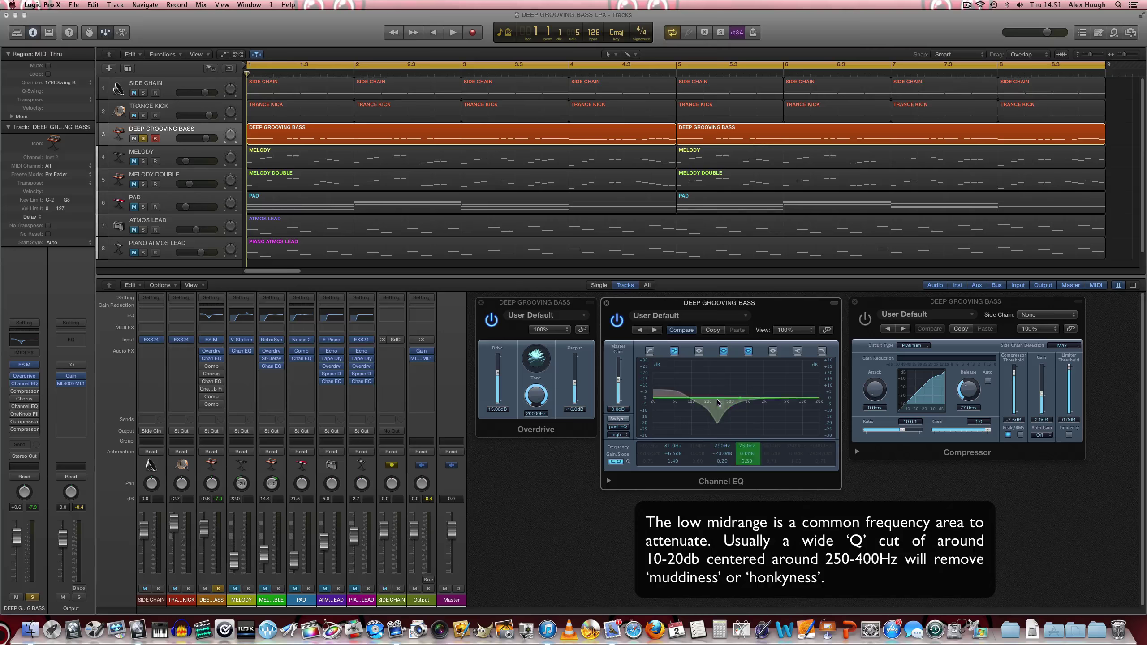
pyautogui.click(724, 352)
pyautogui.click(674, 352)
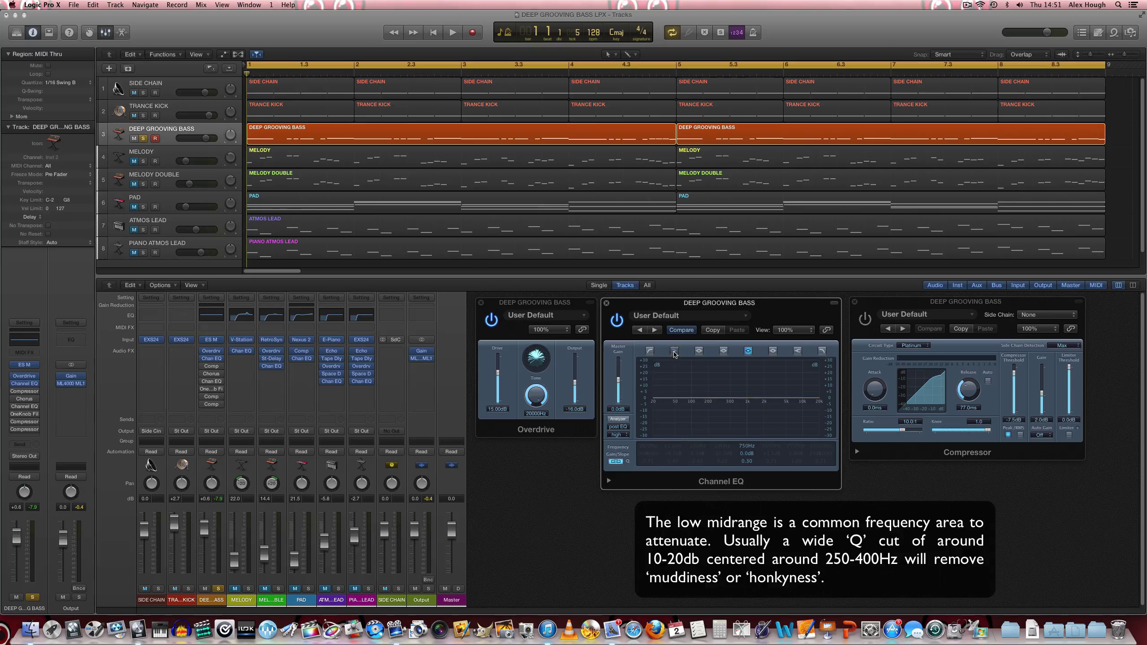
pyautogui.click(674, 353)
pyautogui.click(724, 352)
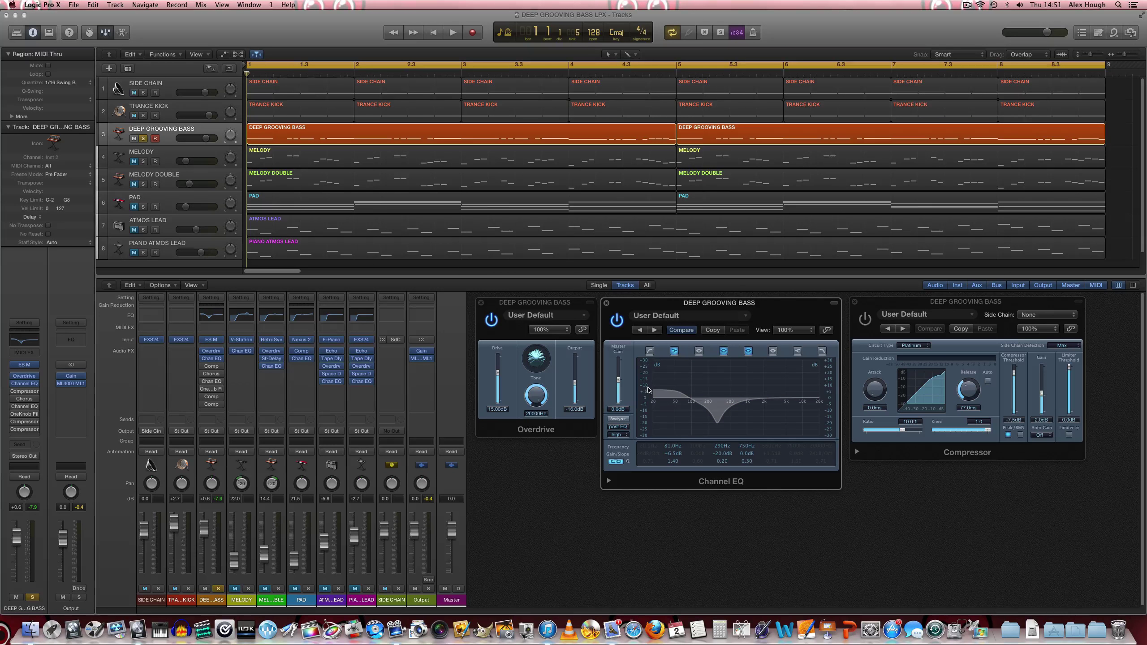
# Close the Channel EQ and Overdrive windows and play the soloed bass through its Compressor.
pyautogui.click(607, 304)
pyautogui.click(481, 303)
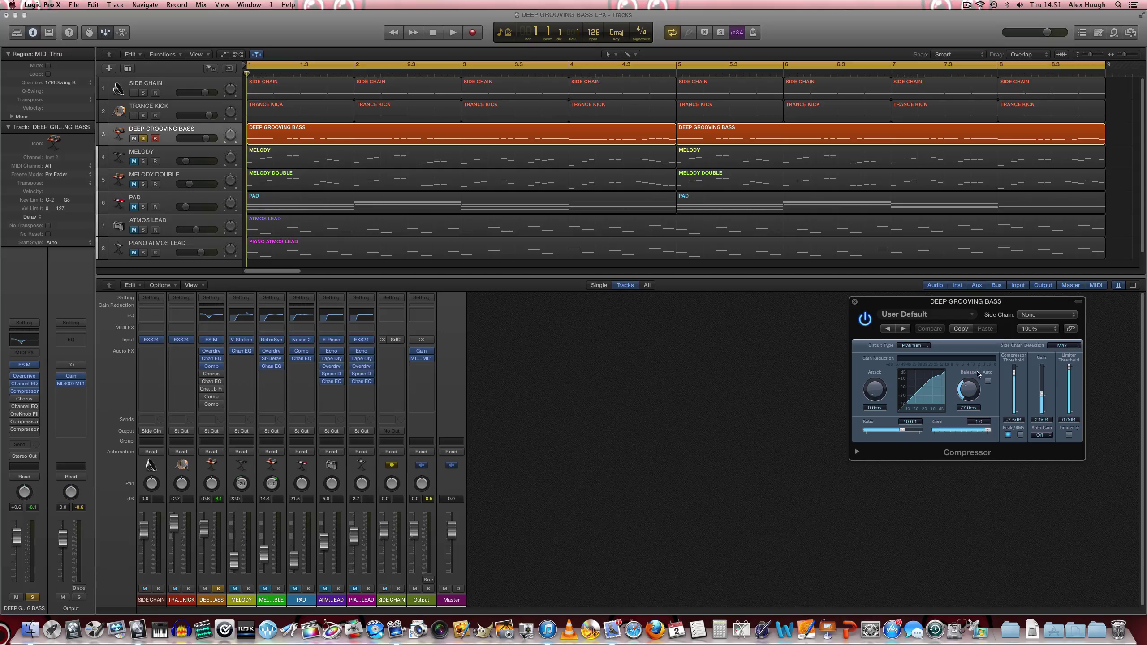
pyautogui.press('space')
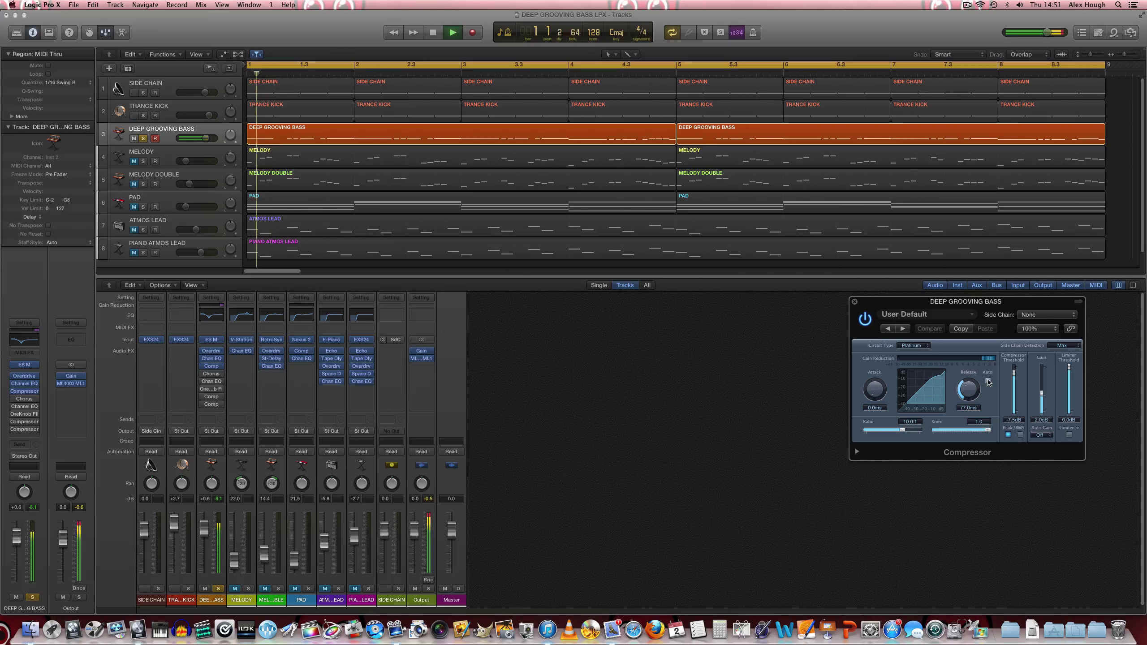
# Stop playback, close the Compressor, and open and position the bass's Chorus and second Channel EQ.
pyautogui.press('space')
pyautogui.click(855, 303)
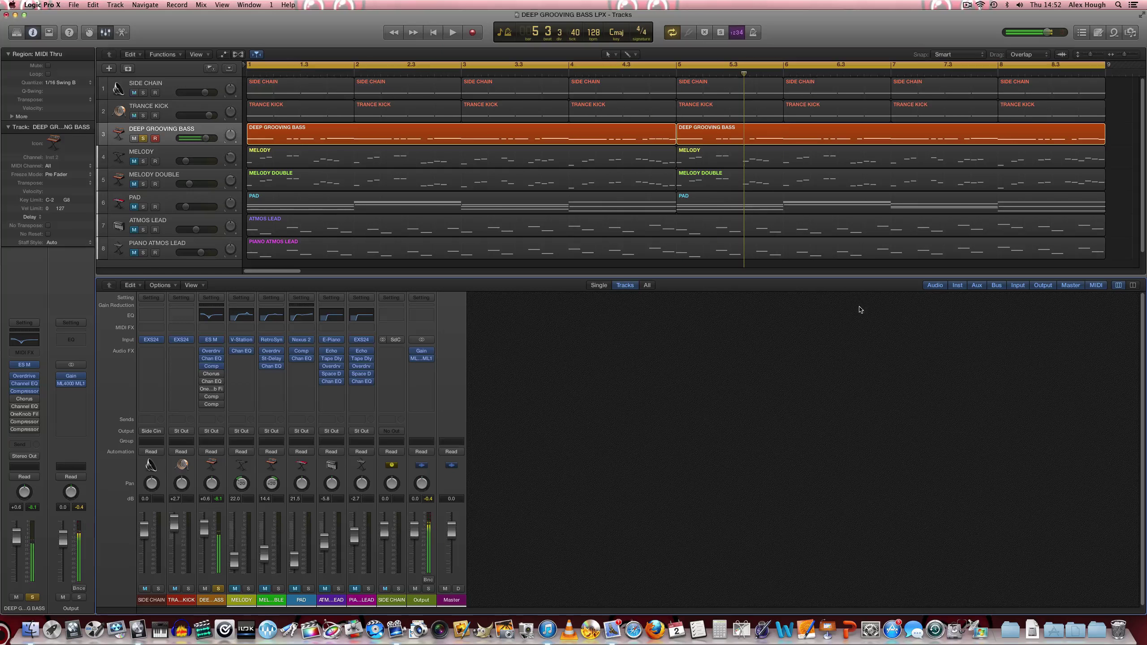
pyautogui.click(211, 373)
pyautogui.click(211, 381)
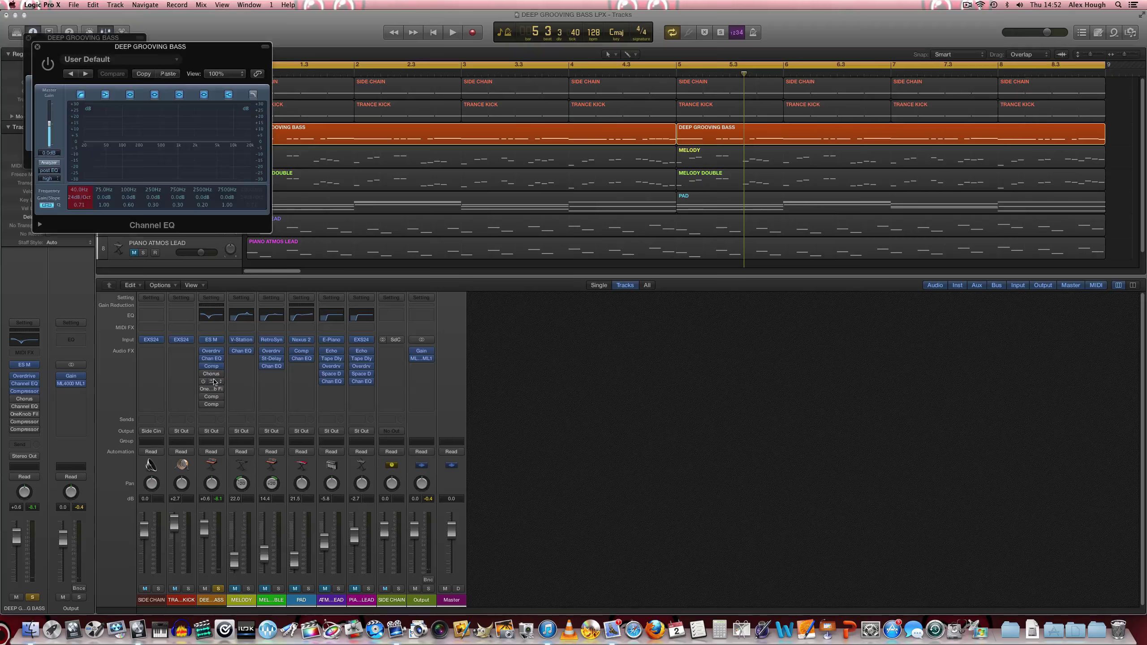
pyautogui.moveTo(187, 46); pyautogui.dragTo(989, 313)
pyautogui.moveTo(115, 40); pyautogui.dragTo(586, 315)
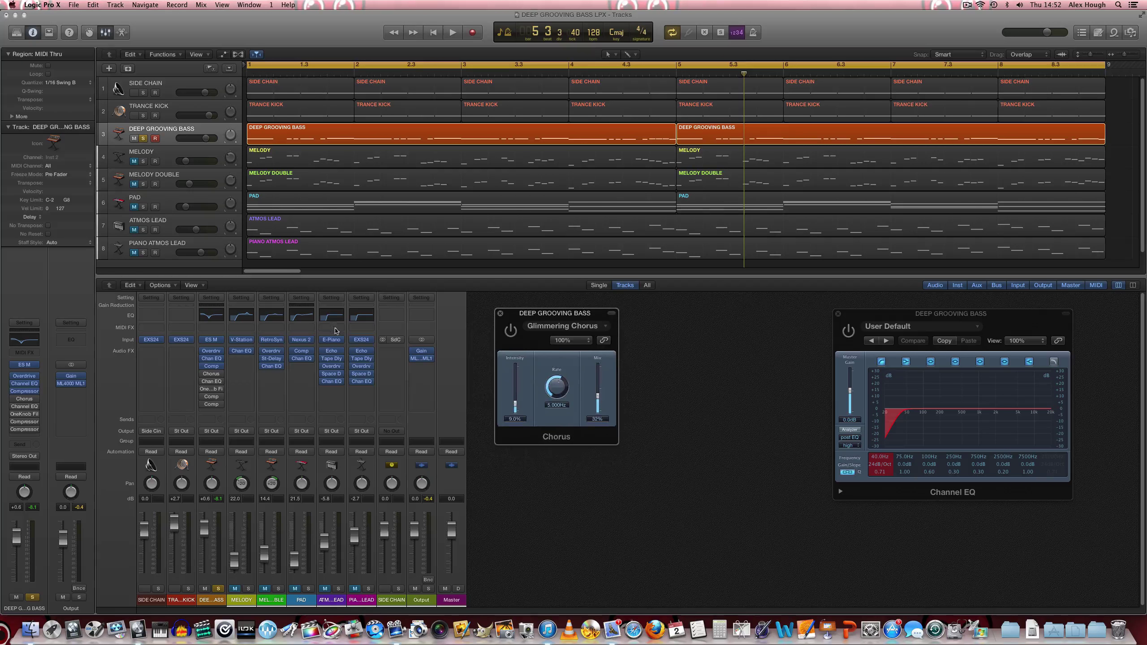
# Open the OneKnob Filter beside the Channel EQ and bring the Glimmering Chorus window to the front.
pyautogui.click(213, 389)
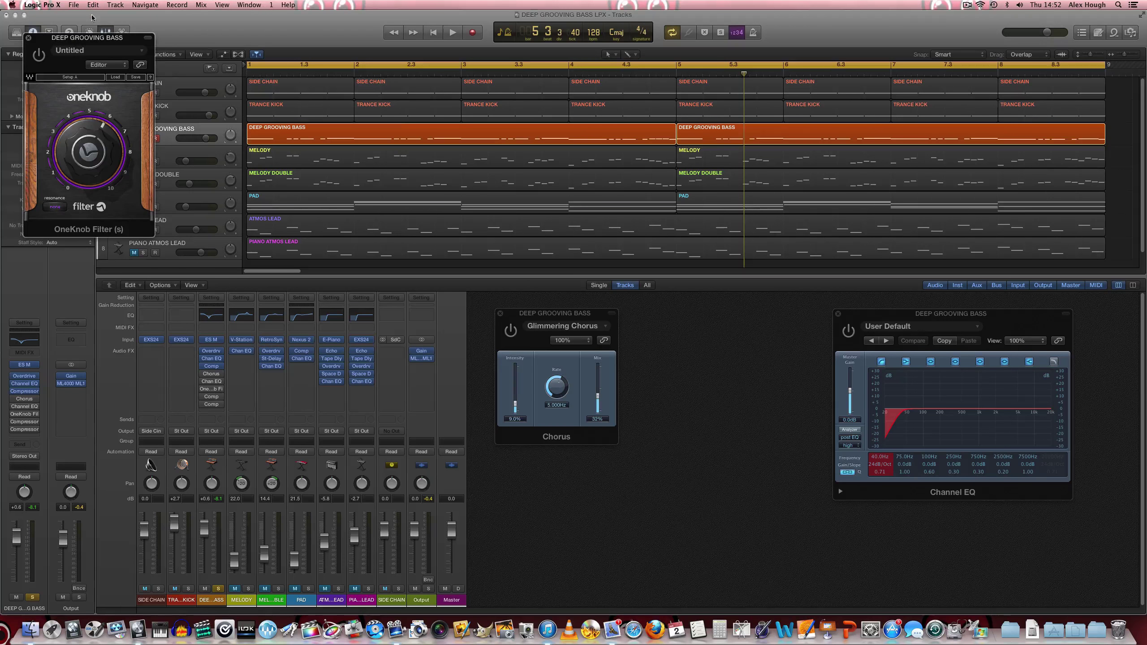
pyautogui.moveTo(95, 38); pyautogui.dragTo(1042, 373)
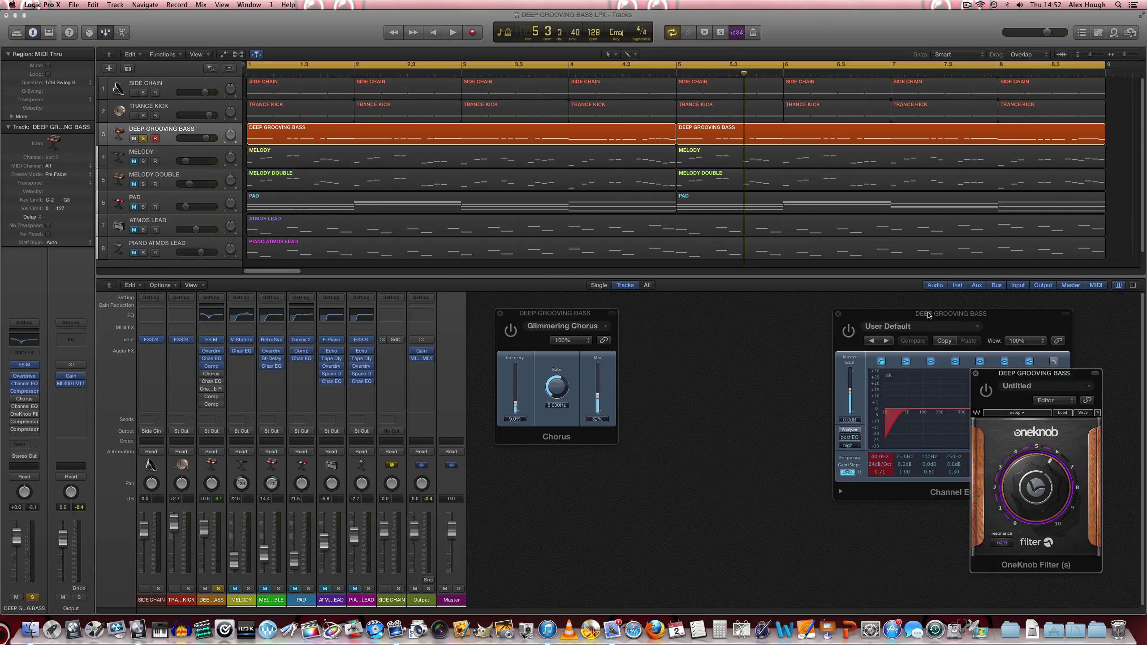
pyautogui.moveTo(913, 316); pyautogui.dragTo(702, 317)
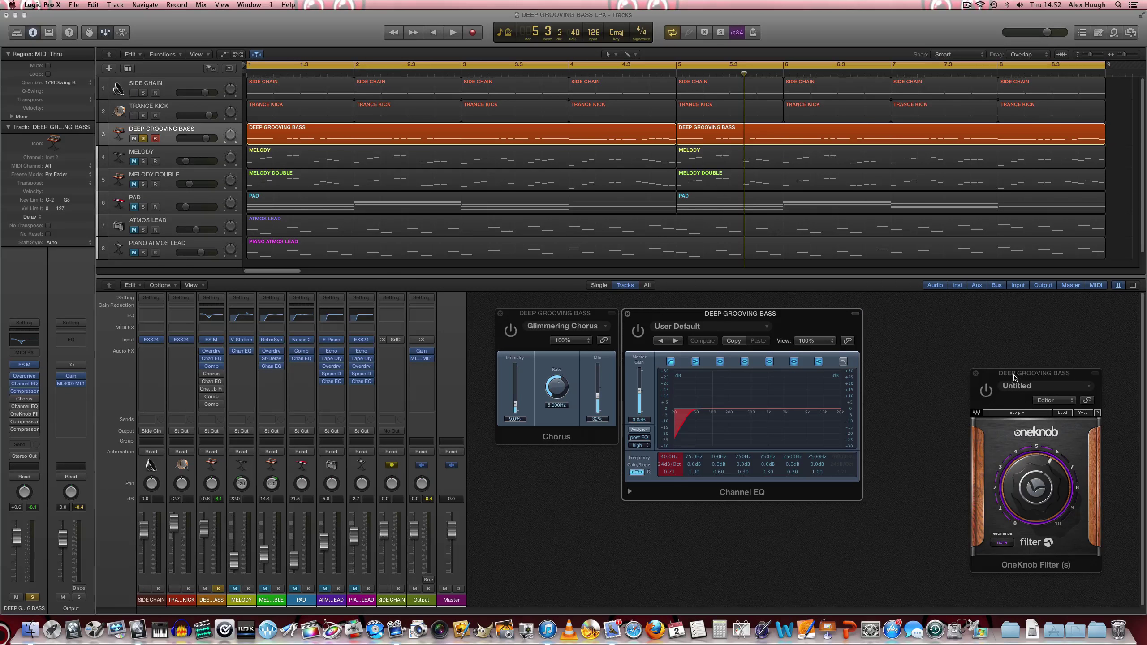
pyautogui.moveTo(1014, 377); pyautogui.dragTo(911, 317)
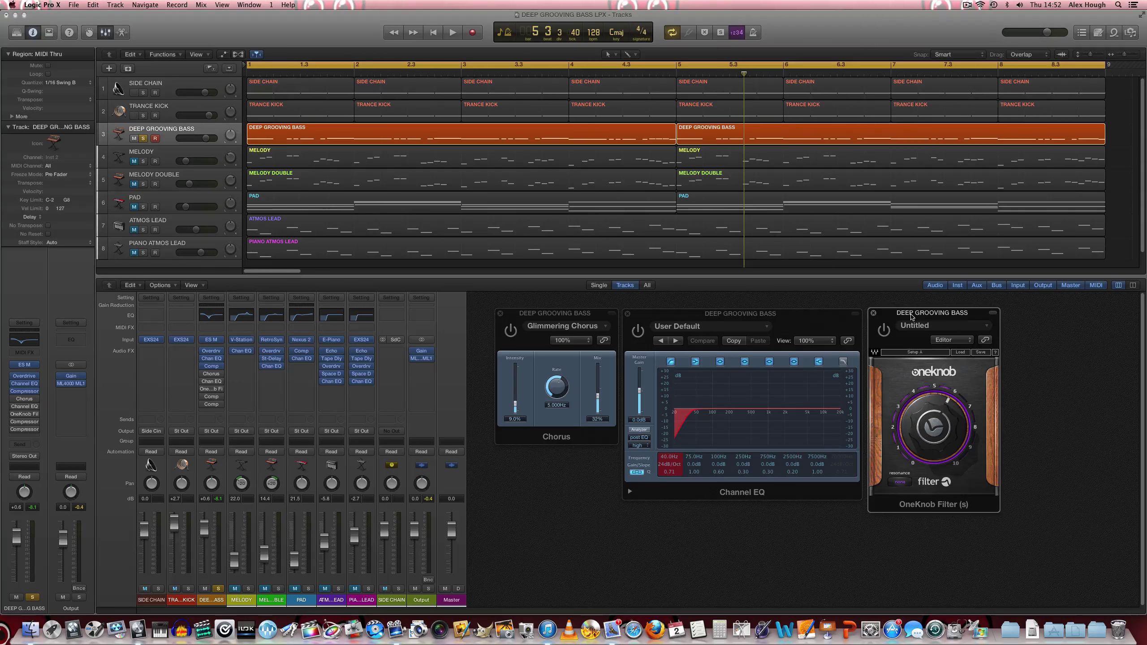
pyautogui.click(566, 430)
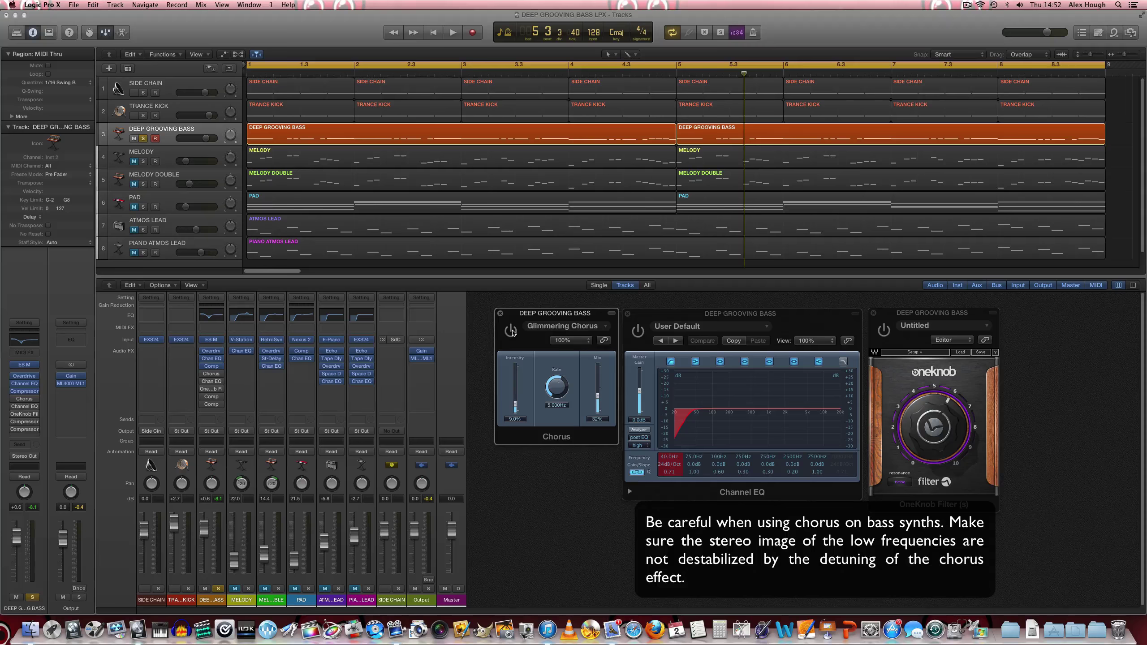
# Play the bass from bar 1, switching the chorus on and off to compare.
pyautogui.press('Return')
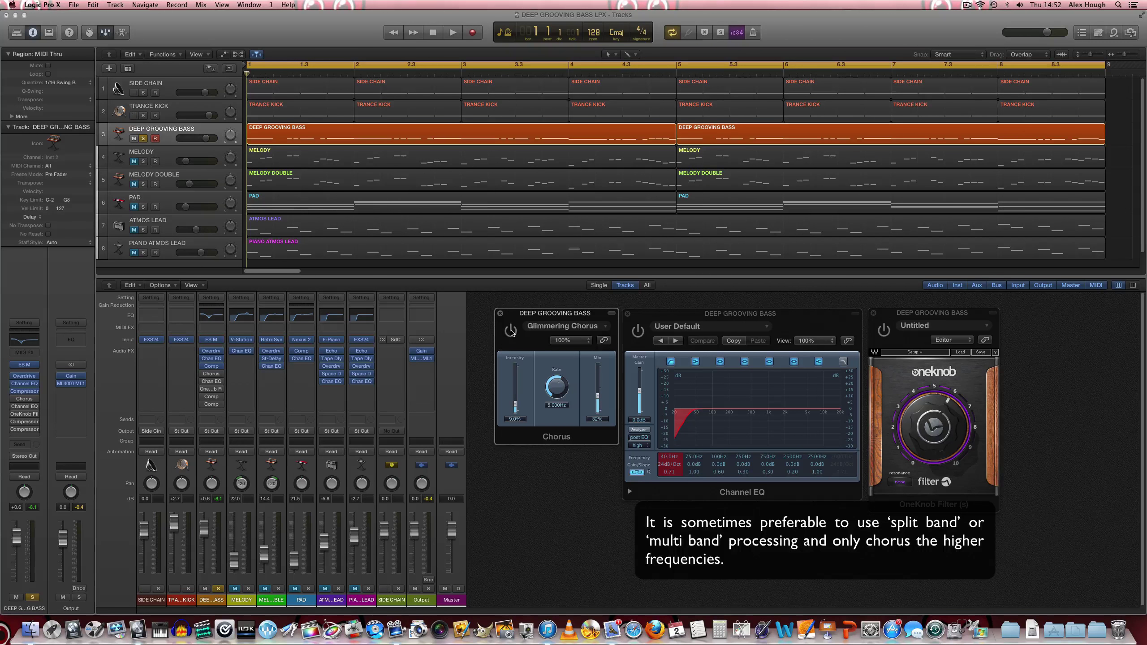
pyautogui.press('space')
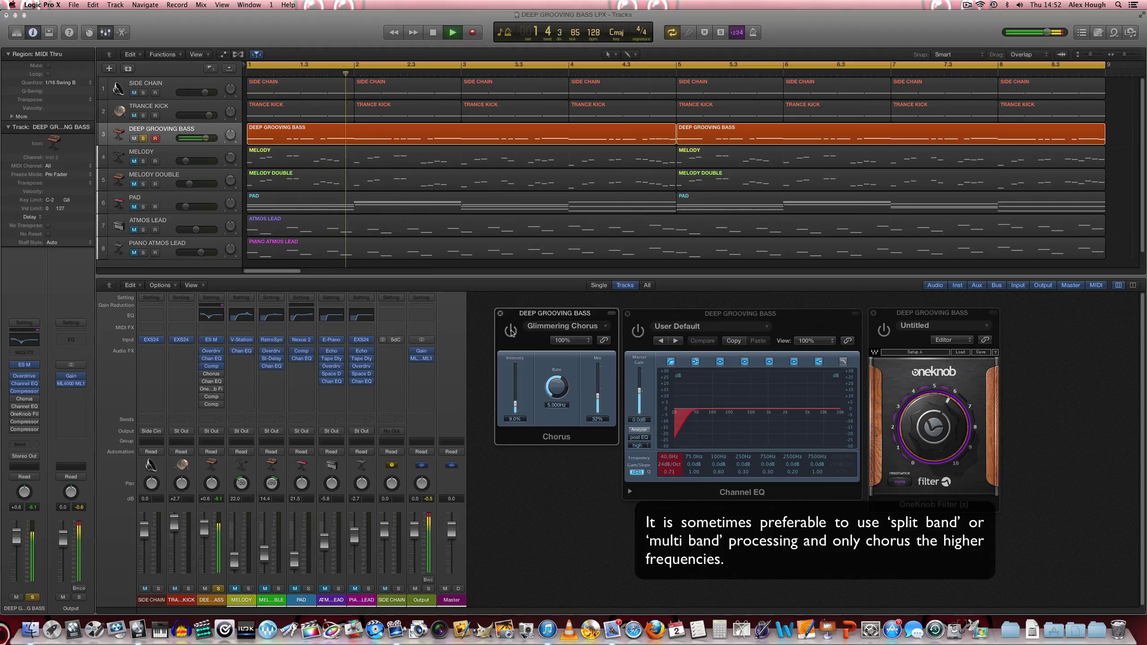
pyautogui.click(510, 331)
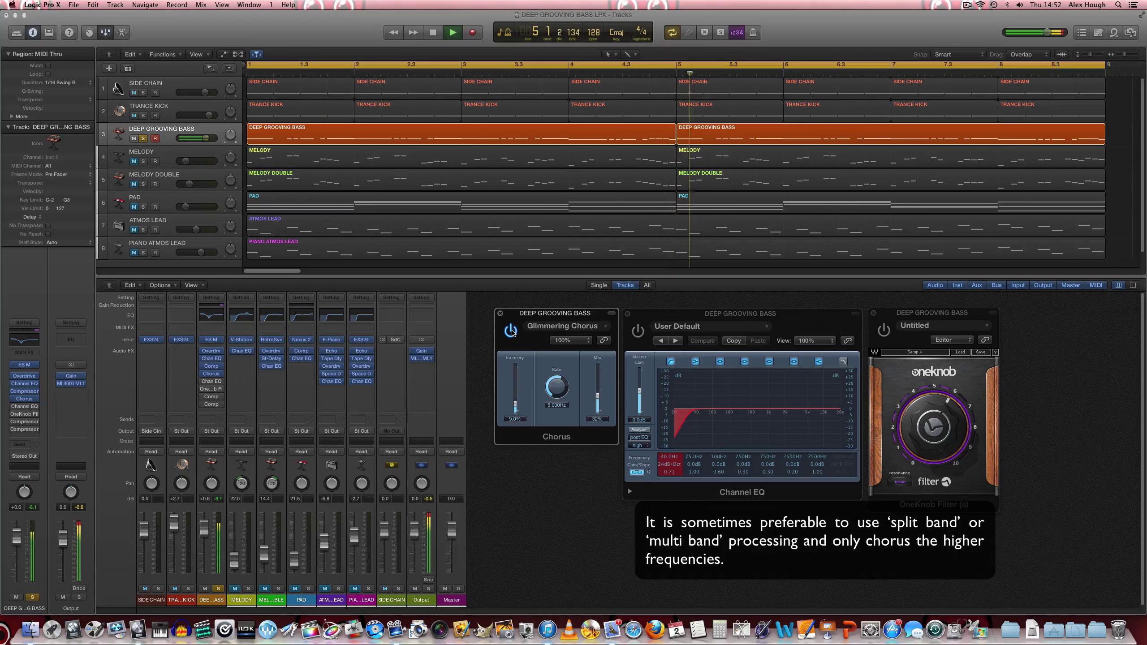
pyautogui.click(512, 331)
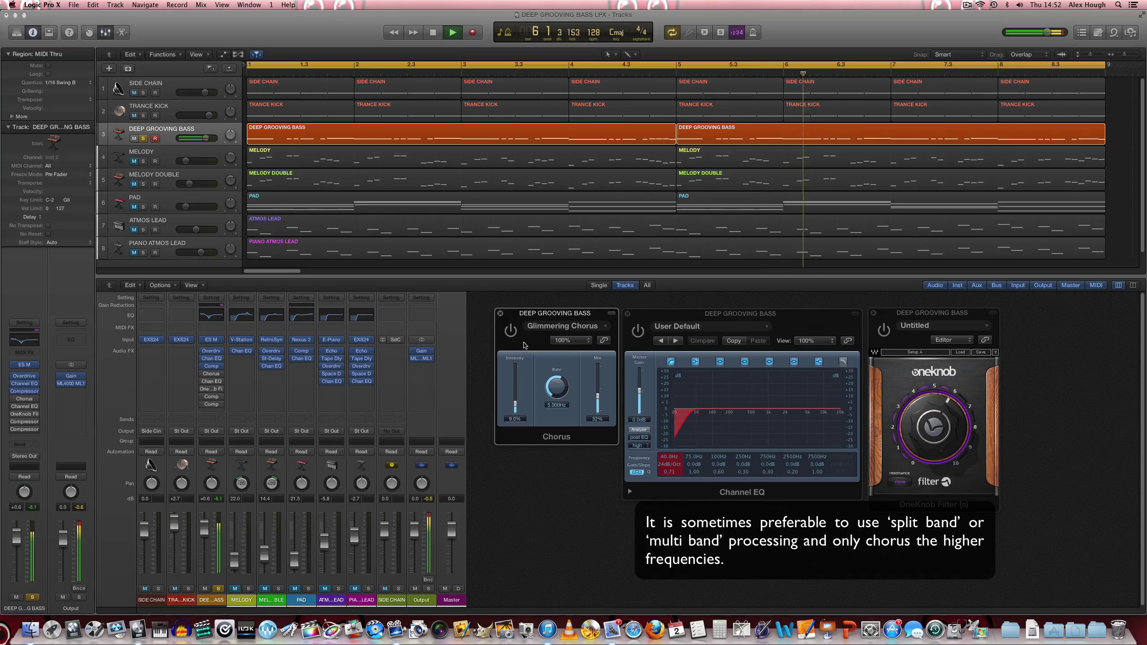
pyautogui.press('space')
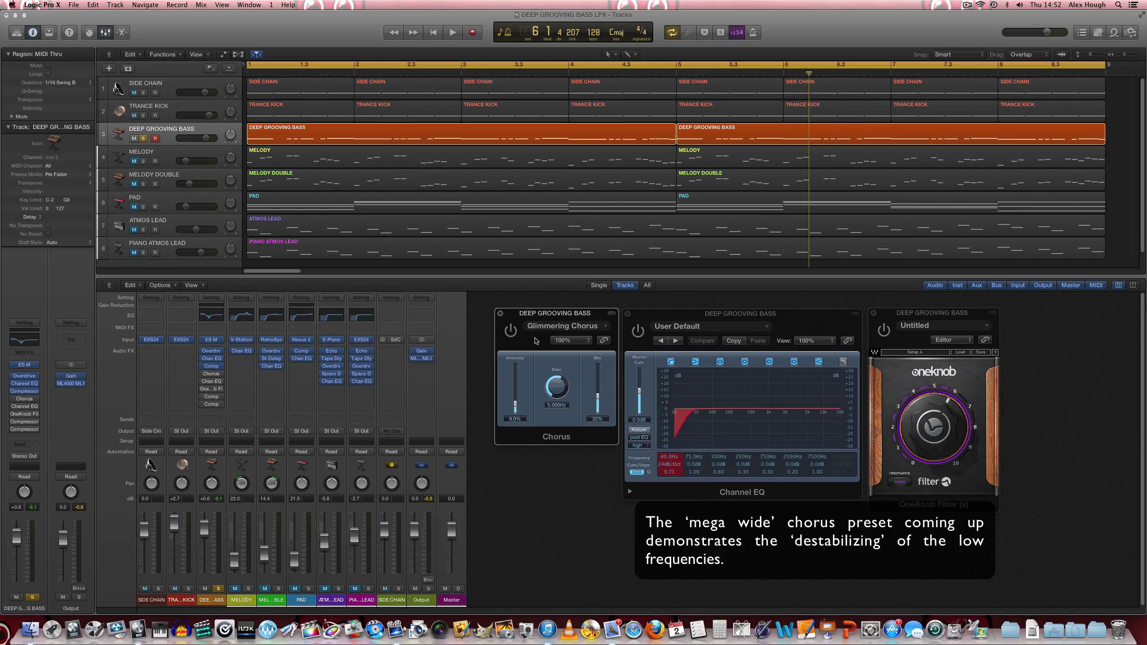
# Turn the chorus back on, replay from bar 1, and choose the Mega Wide Chorus preset.
pyautogui.click(513, 331)
pyautogui.press('Return')
pyautogui.press('space')
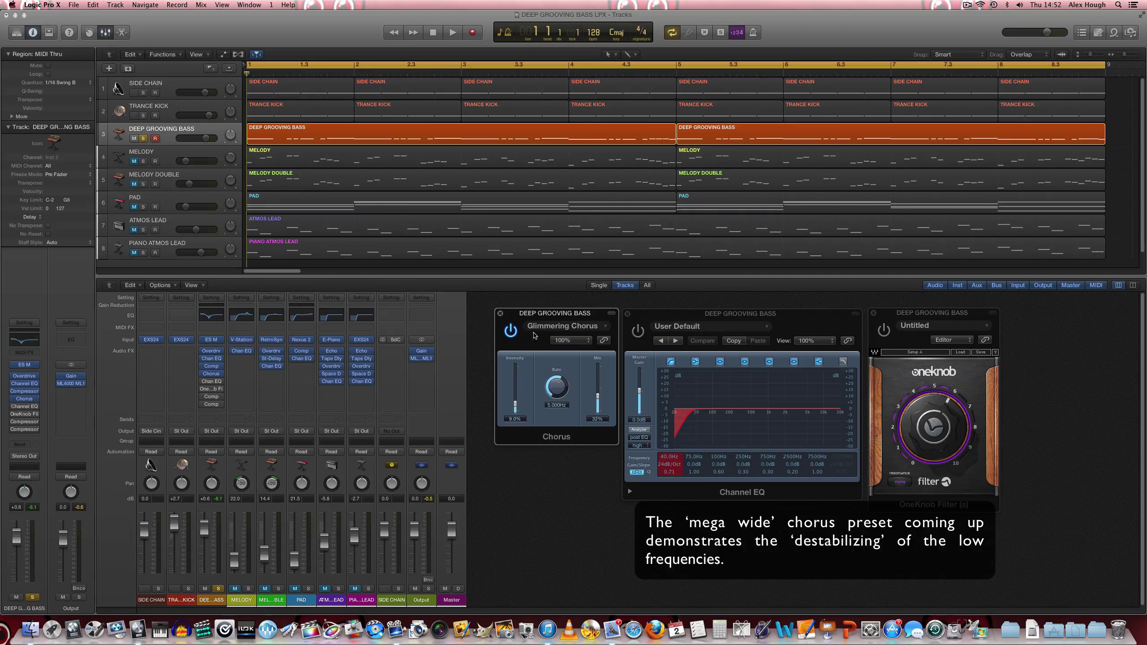
pyautogui.click(569, 327)
# Audition the Mega Wide Chorus preset on the bass, bypassing and re-enabling it to compare.
pyautogui.click(563, 491)
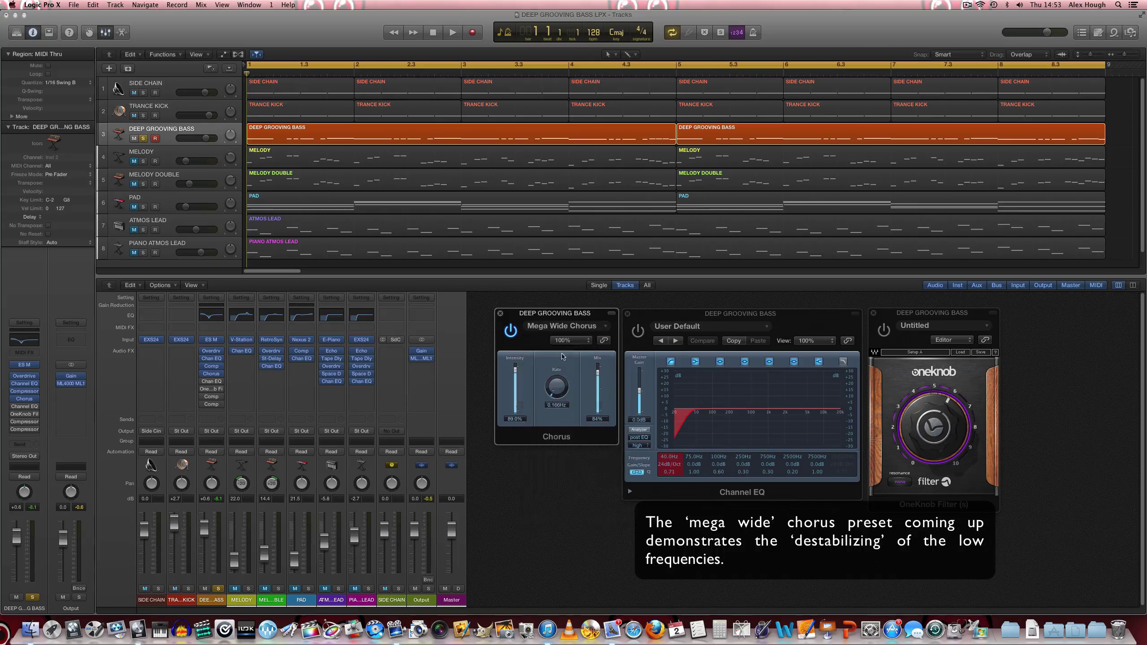
pyautogui.press('space')
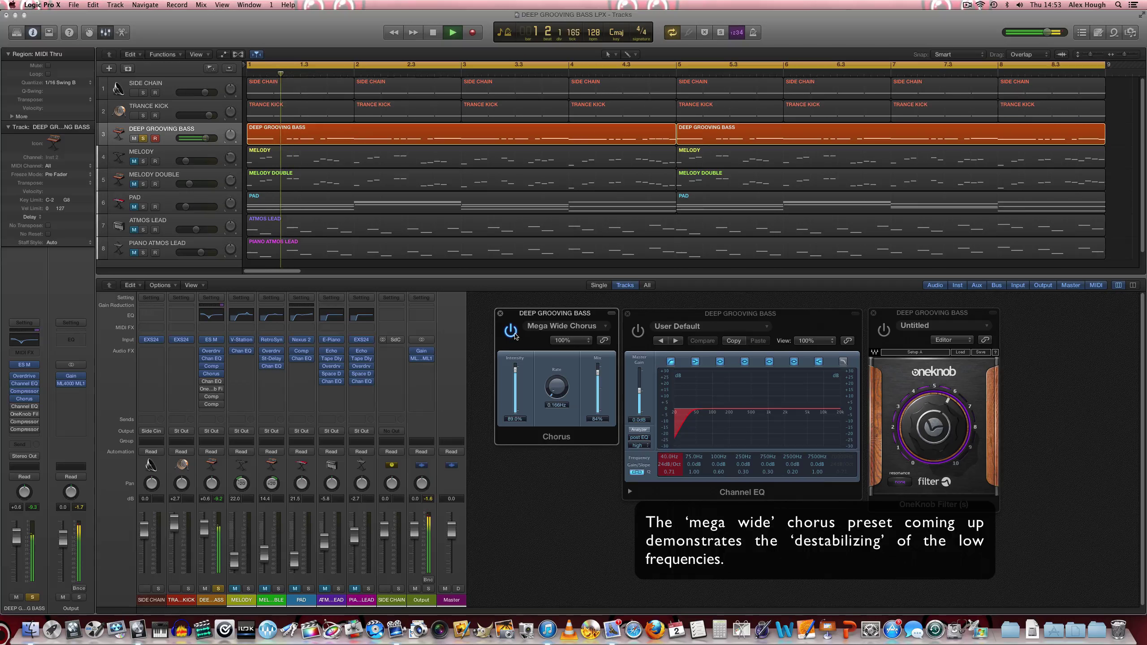
pyautogui.click(511, 331)
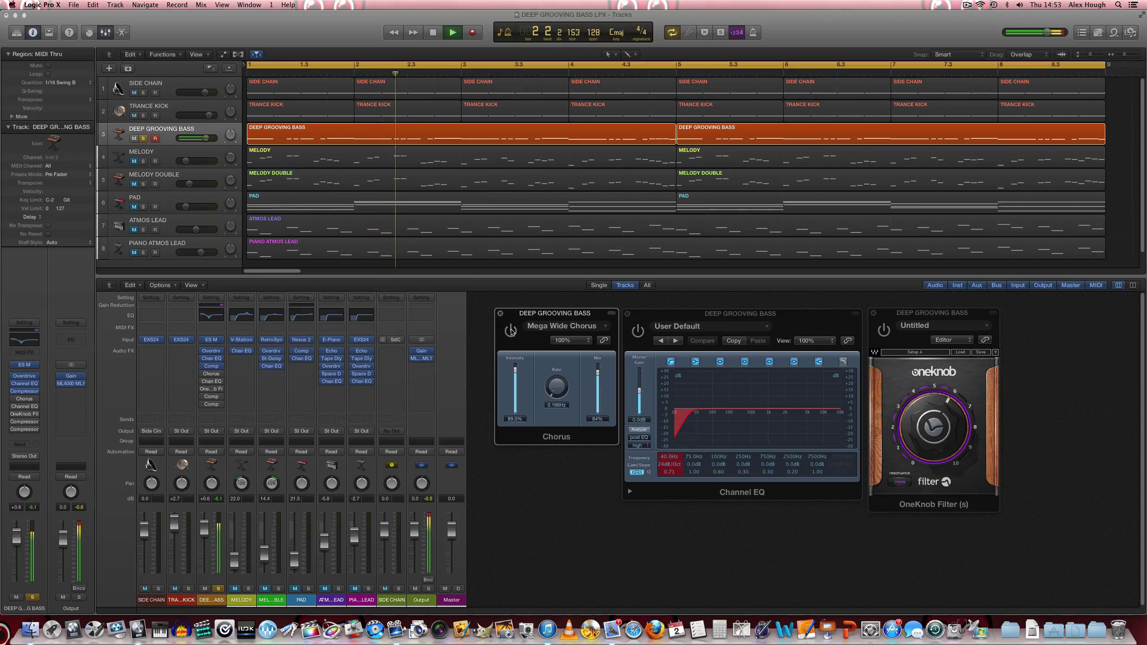
pyautogui.click(511, 331)
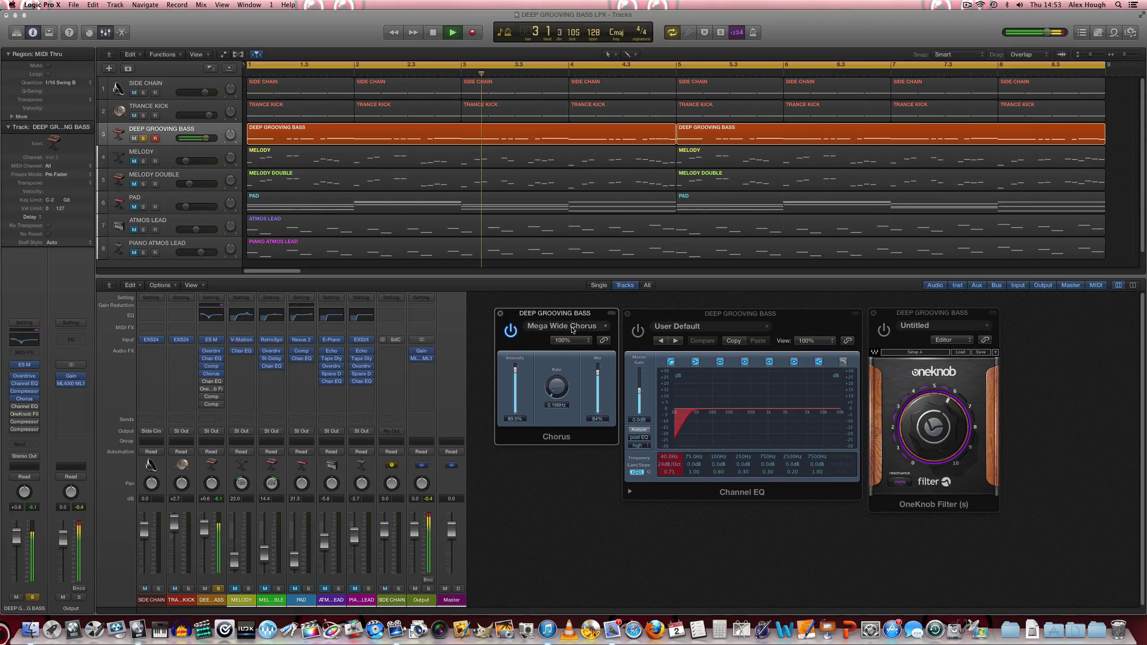
# Switch the chorus back to Glimmering Chorus and play it briefly before stopping.
pyautogui.click(603, 329)
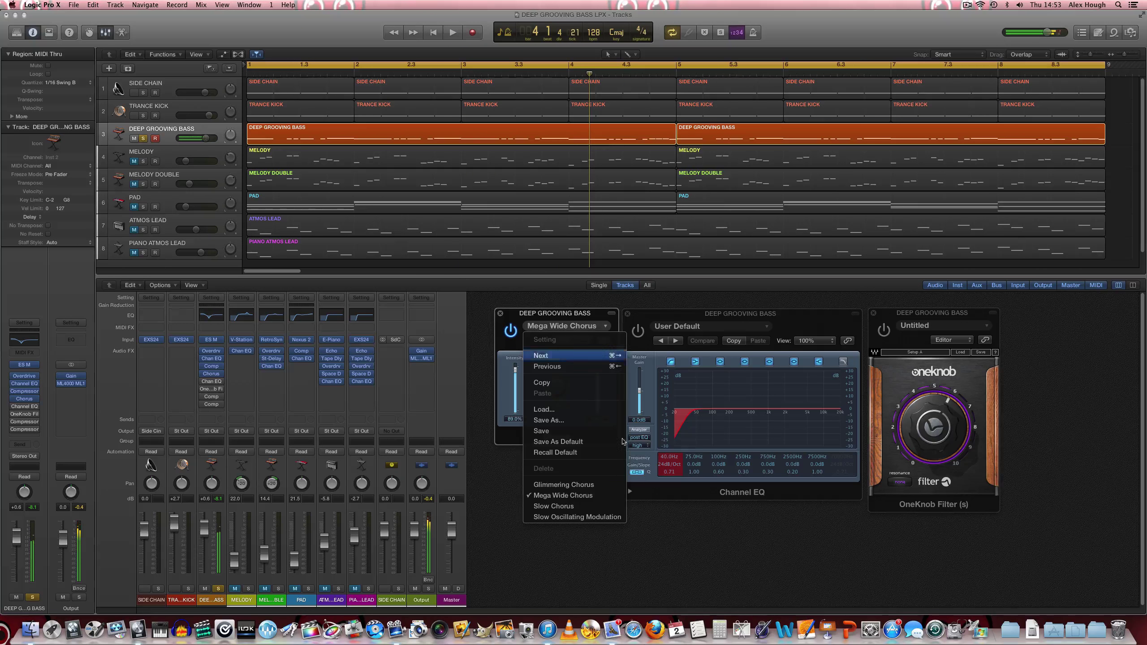
pyautogui.click(546, 484)
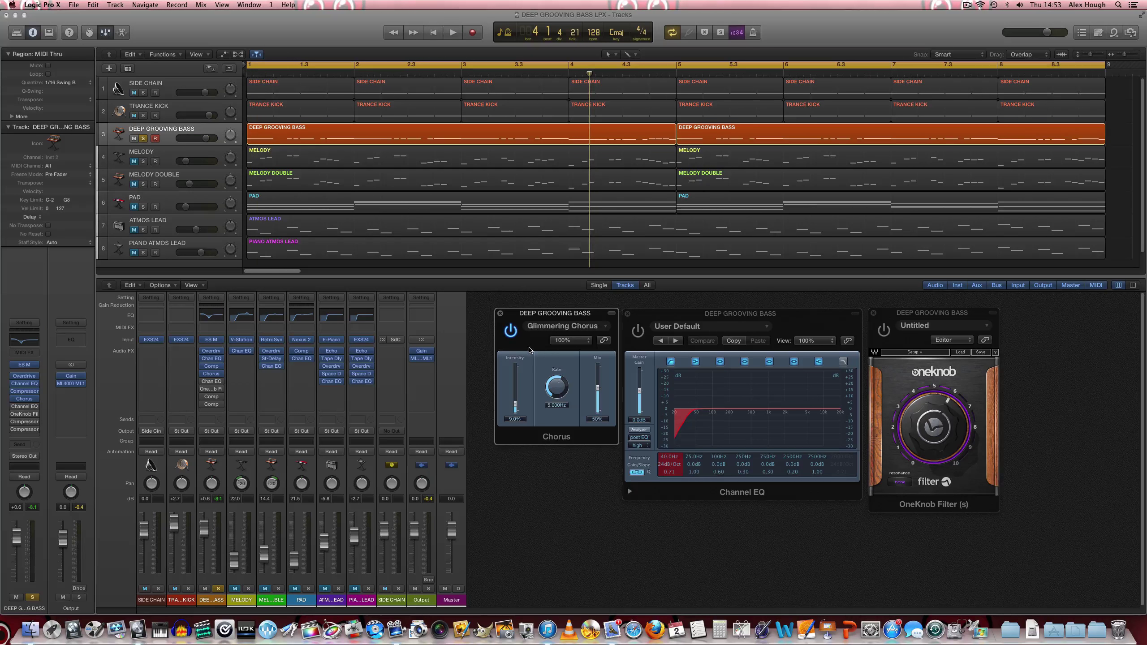
pyautogui.press('space')
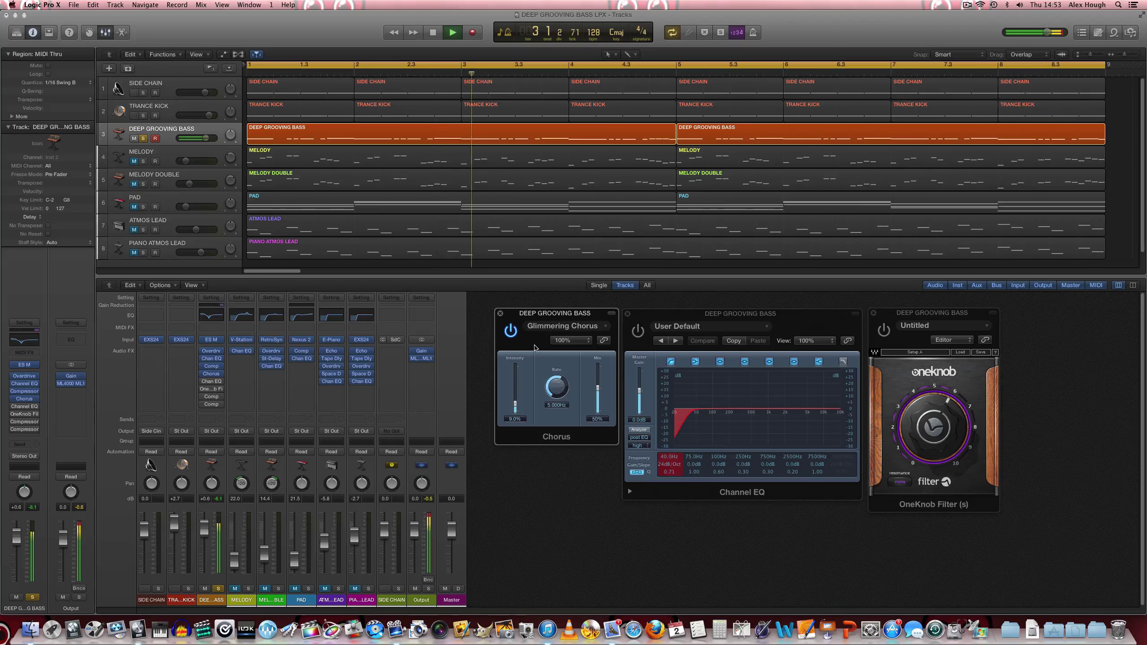
pyautogui.press('space')
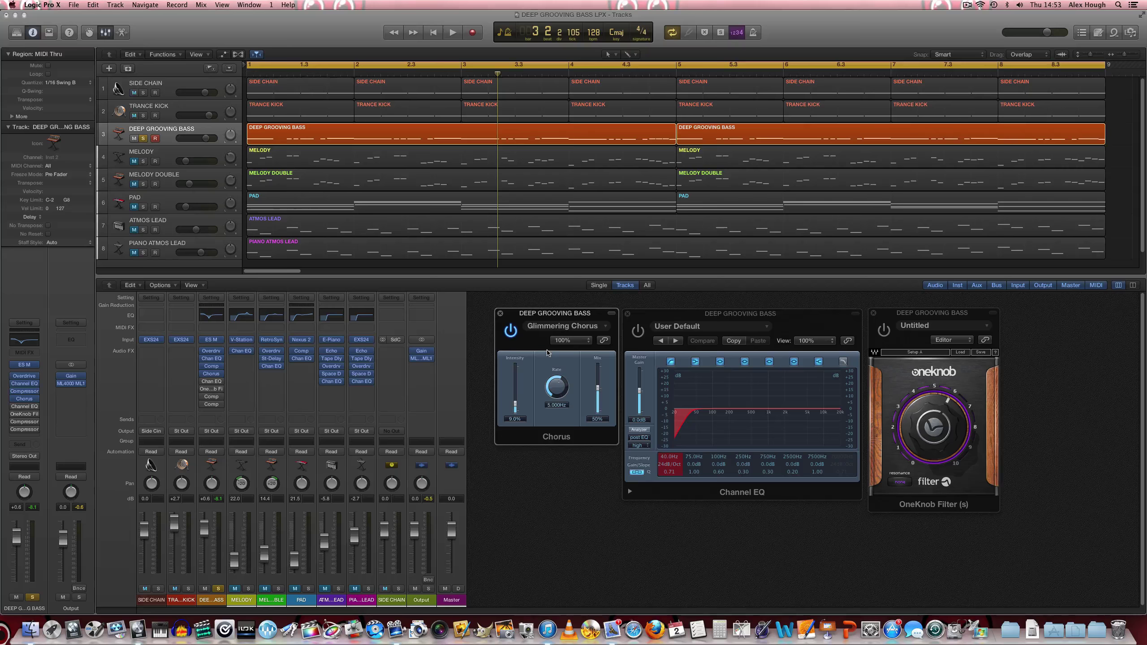
# Close the chorus and enable the bass Channel EQ's 40 Hz high-pass, comparing it during playback.
pyautogui.click(501, 314)
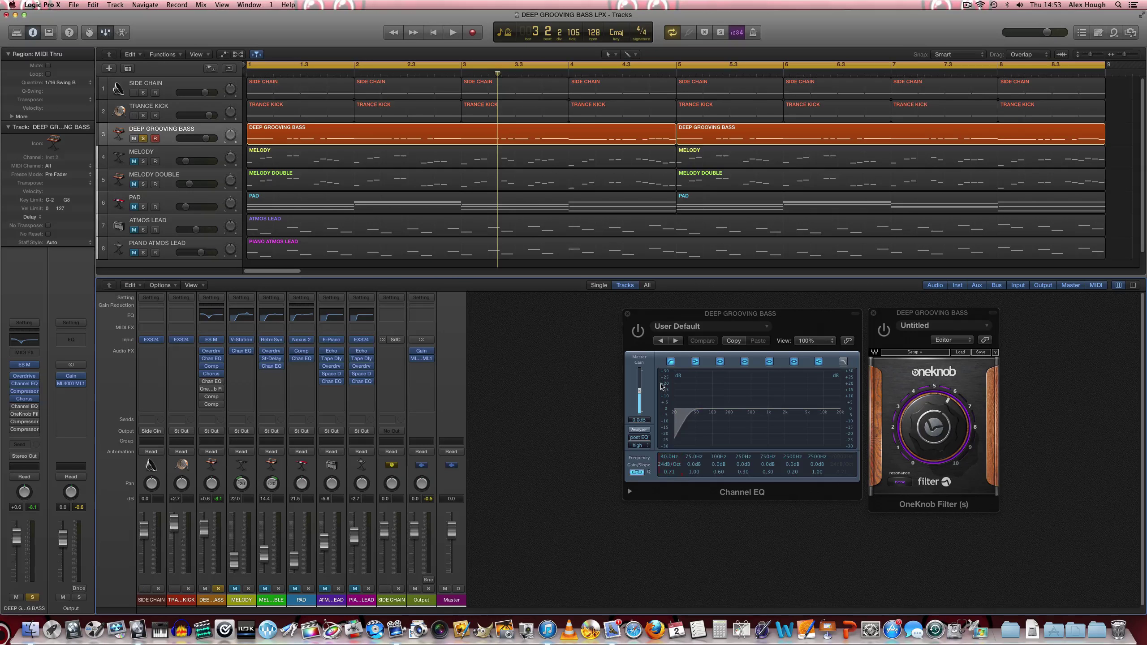
pyautogui.click(638, 331)
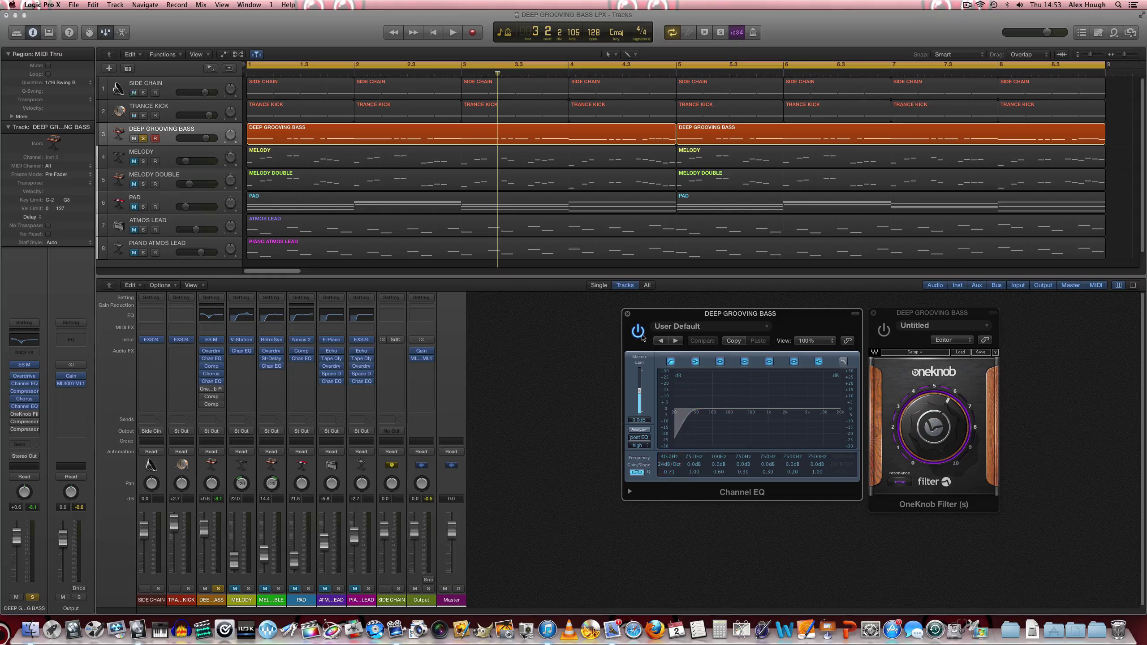
pyautogui.press('space')
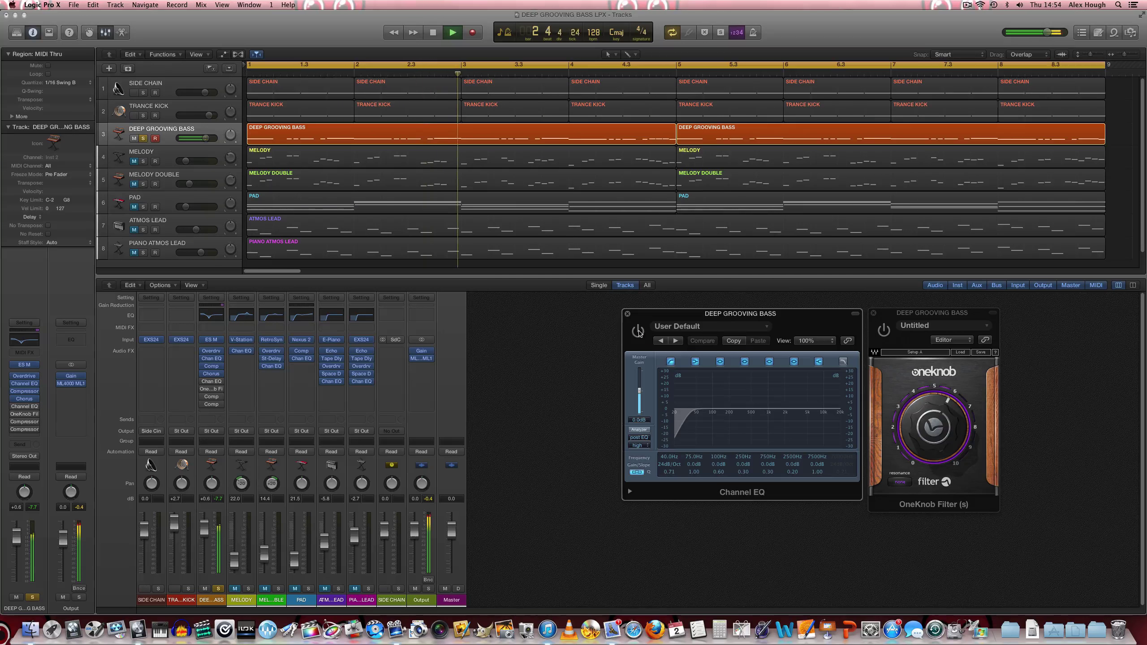
pyautogui.click(639, 331)
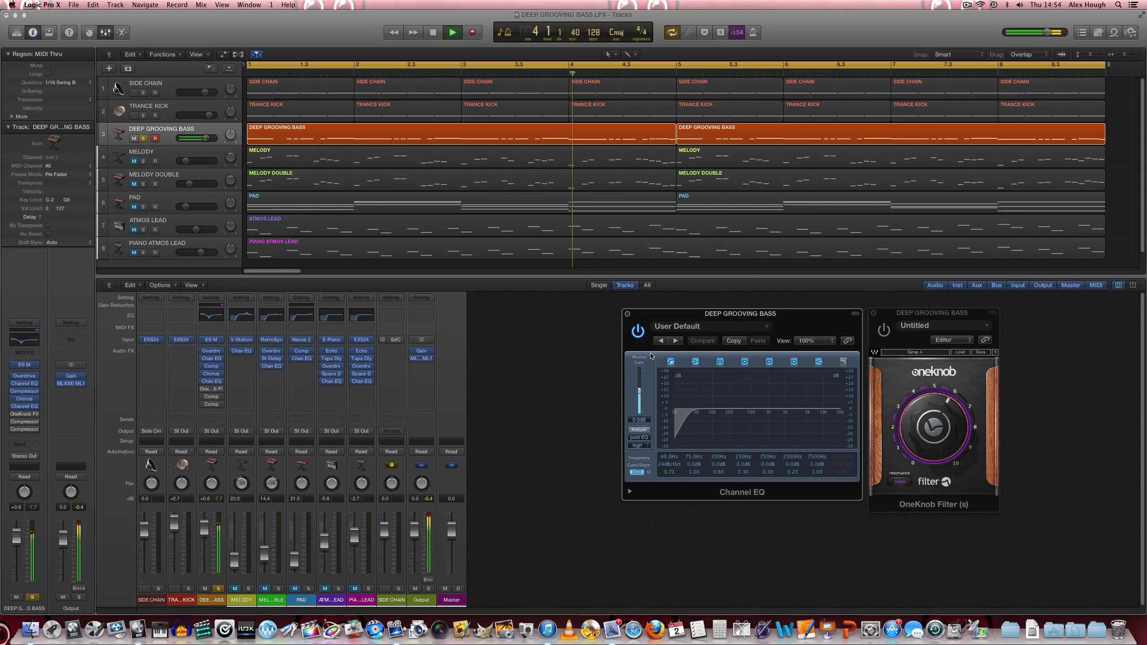
pyautogui.press('space')
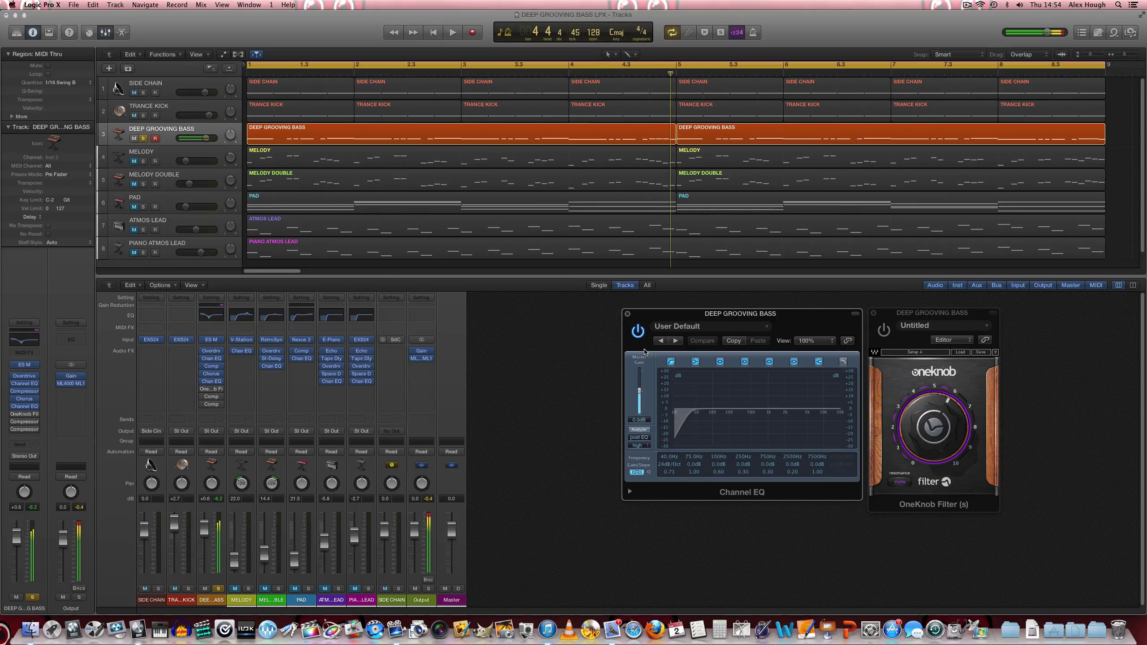
pyautogui.press('Return')
pyautogui.press('space')
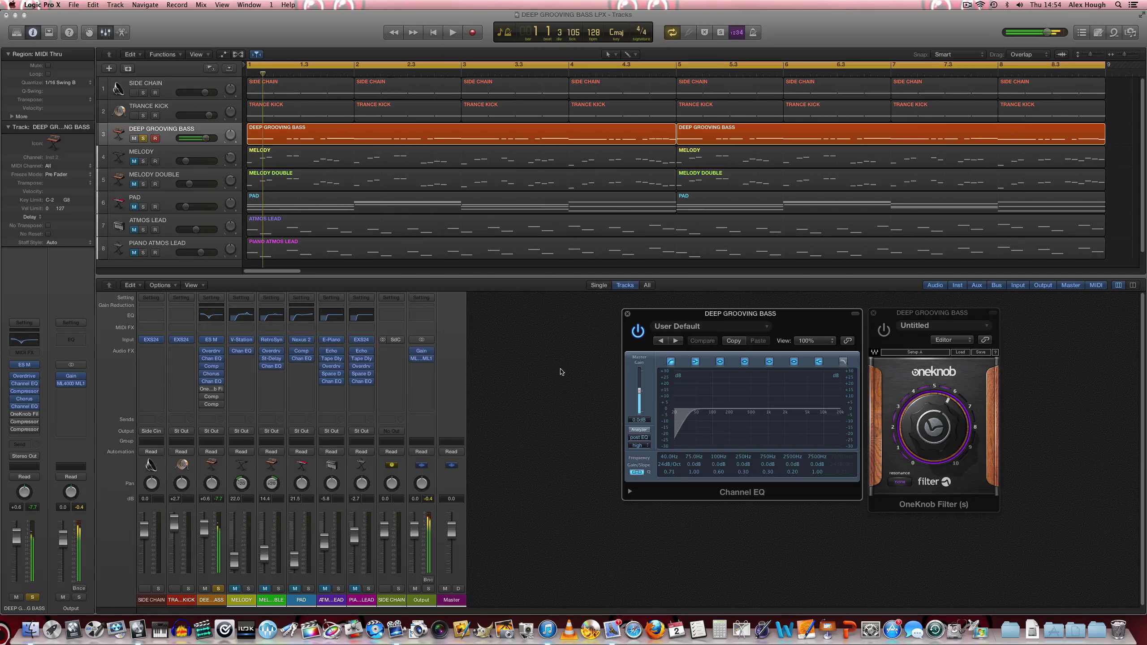
pyautogui.click(560, 371)
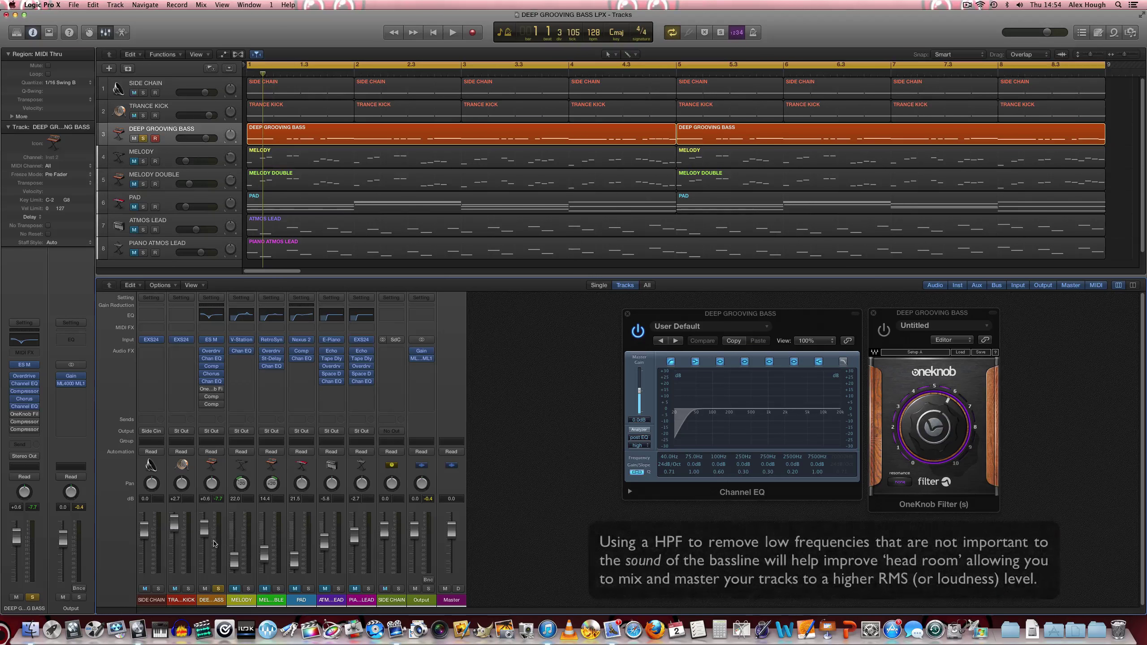
# Solo TRANCE KICK, play it against the bass, then stop and return to bar 1.
pyautogui.click(189, 588)
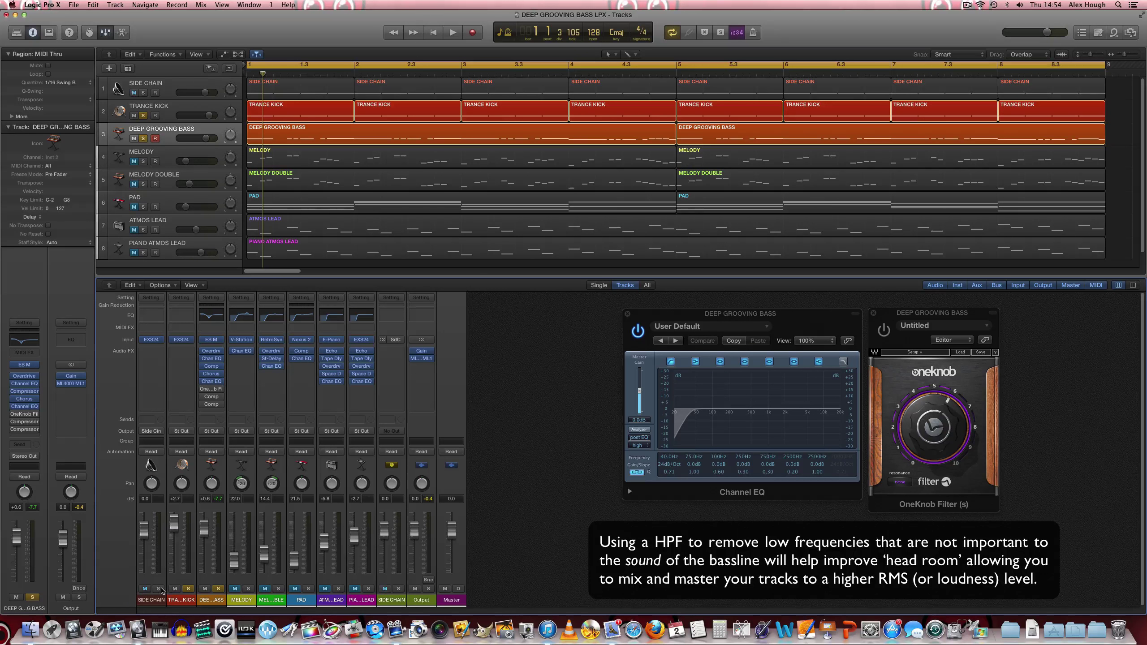
pyautogui.press('space')
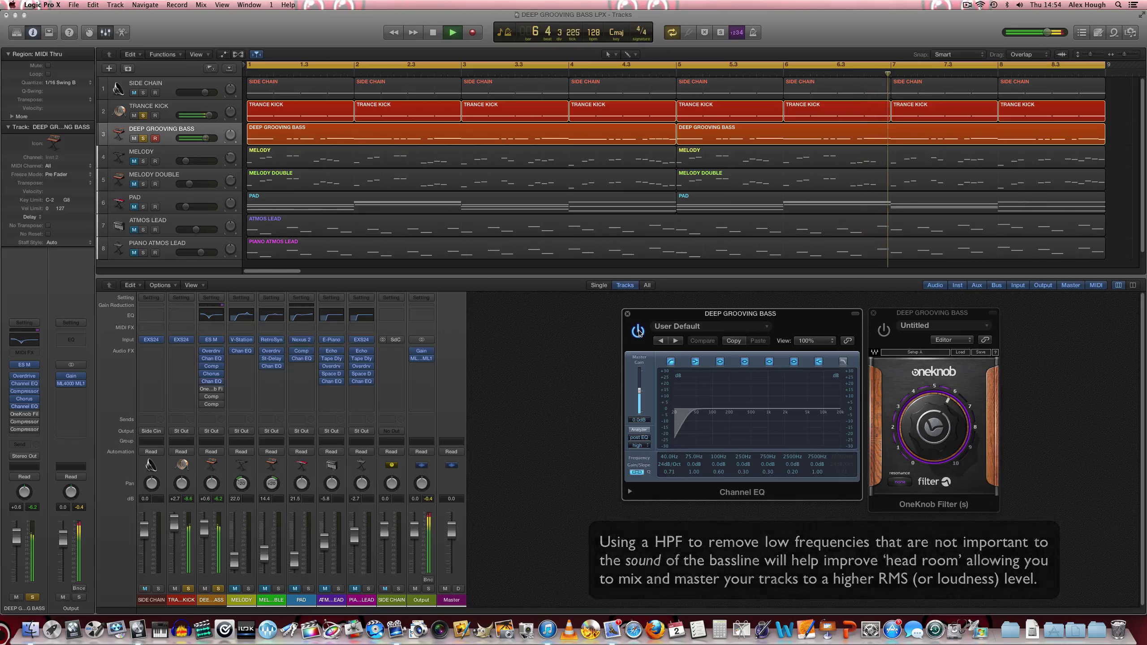
pyautogui.press('space')
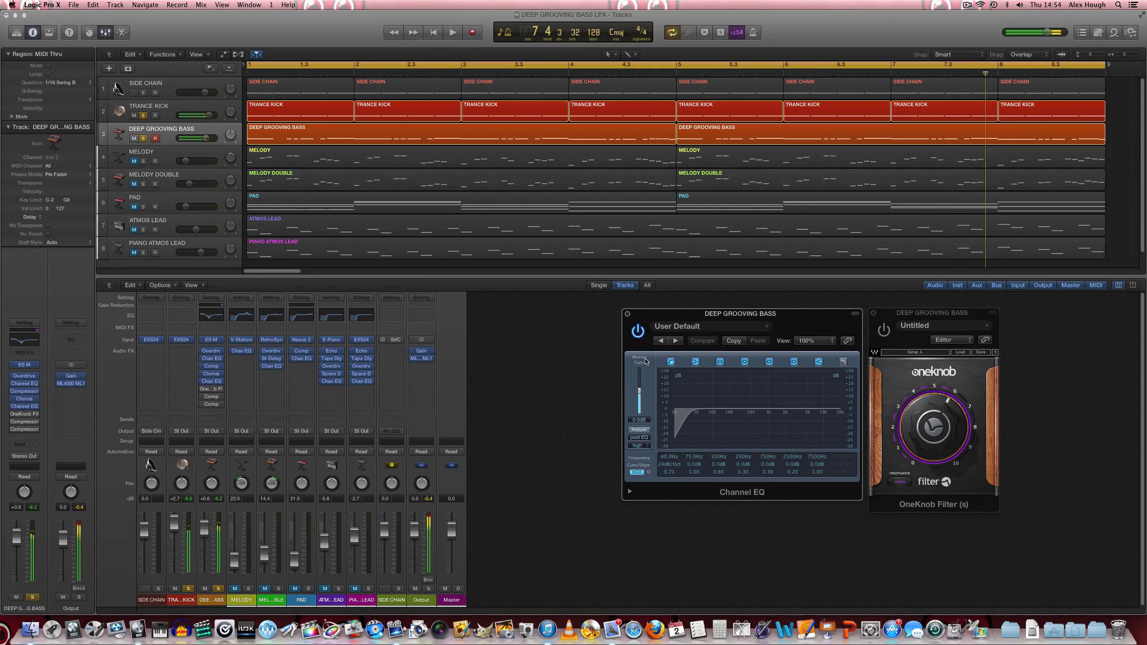
pyautogui.press('Return')
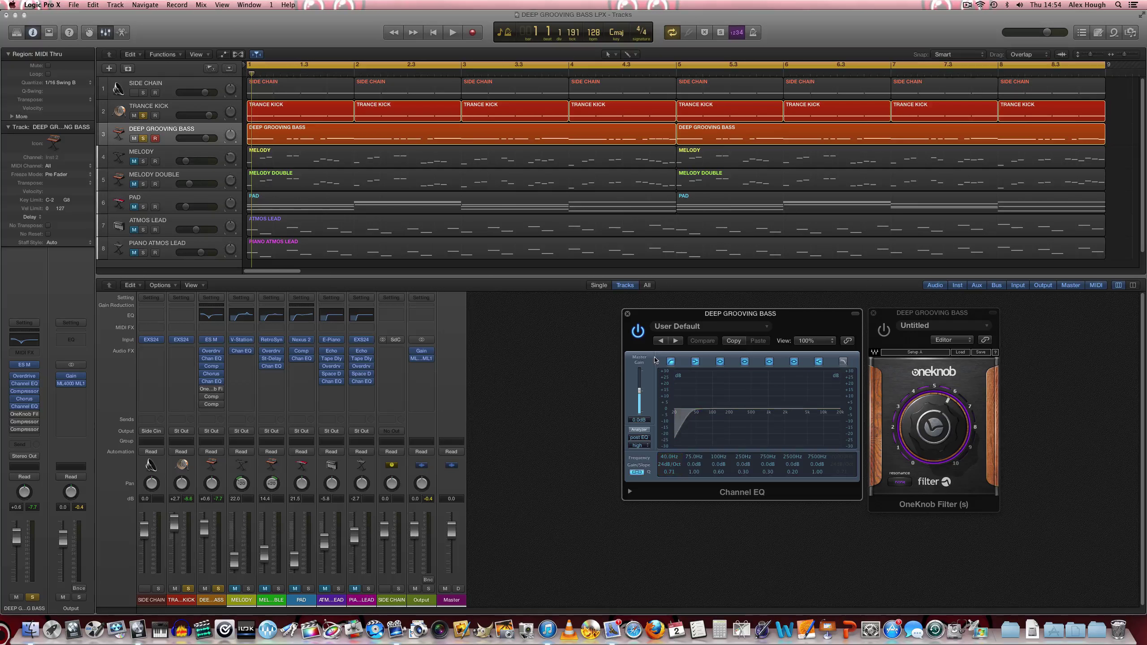
# Close the Channel EQ and switch on the bass's OneKnob low-pass filter during playback.
pyautogui.click(627, 313)
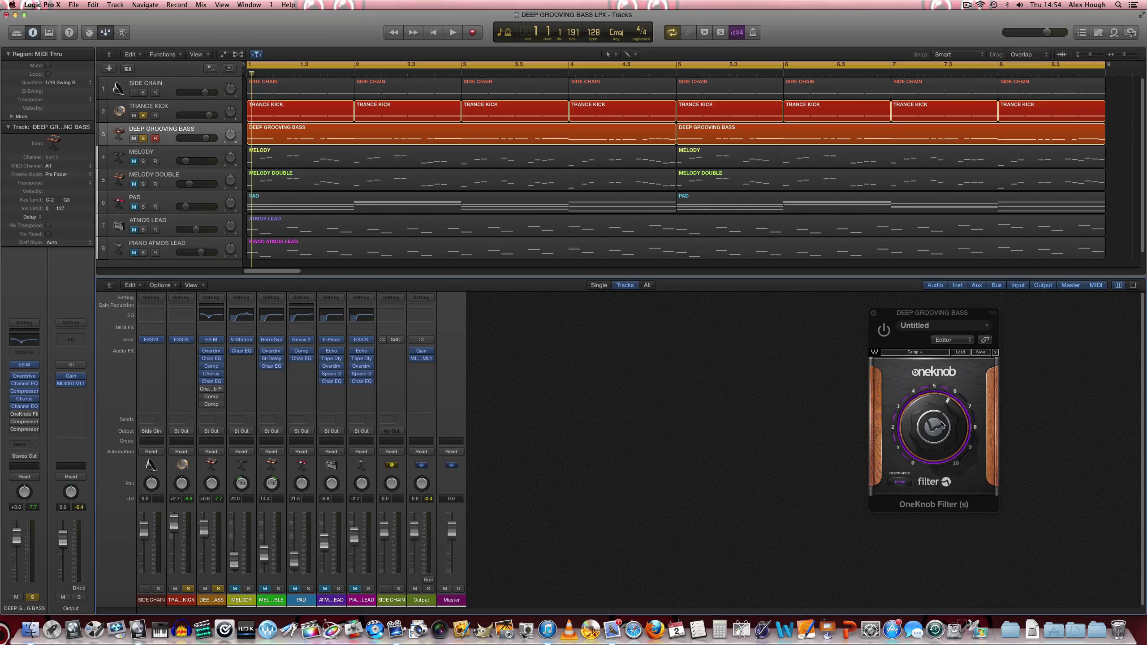
pyautogui.moveTo(945, 400)
pyautogui.press('space')
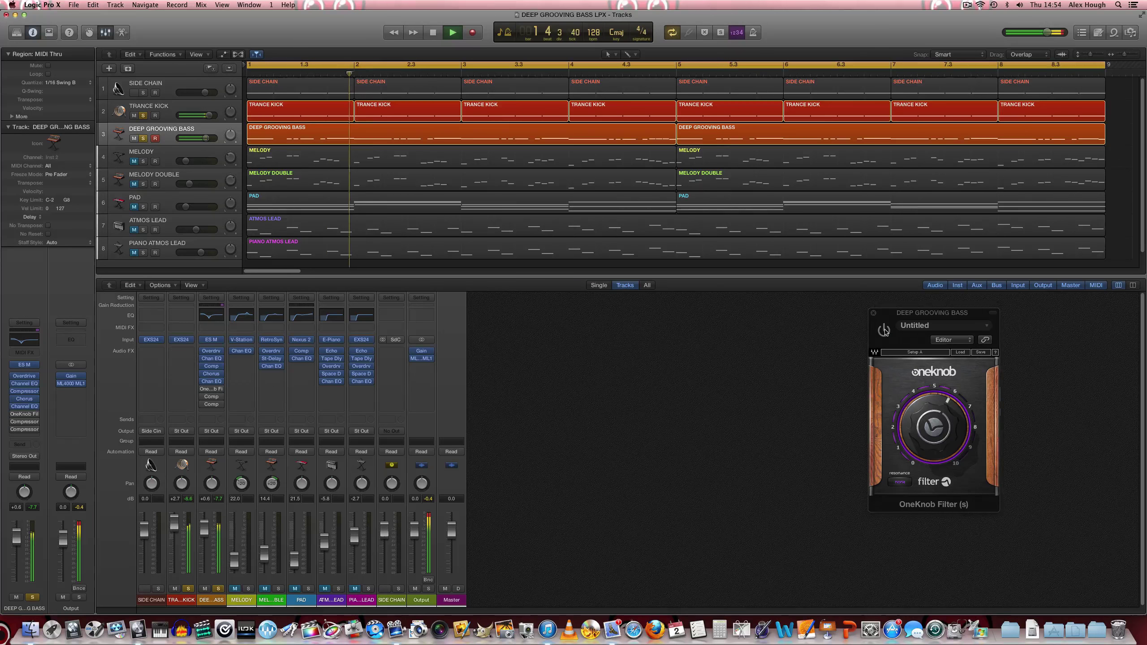
pyautogui.click(884, 330)
pyautogui.moveTo(896, 315); pyautogui.dragTo(877, 316)
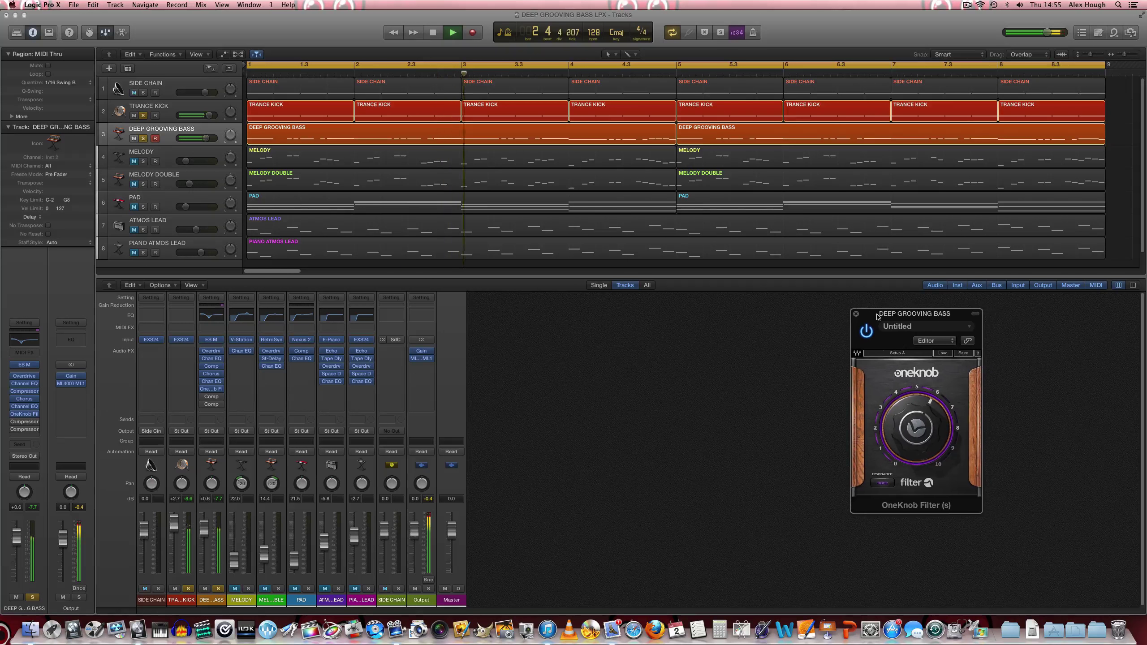
# Sweep the OneKnob amount to 7.9, then 3.1, finally settling at 6.0.
pyautogui.moveTo(915, 427)
pyautogui.mouseDown()
pyautogui.moveTo(916, 415)
pyautogui.moveTo(916, 452)
pyautogui.moveTo(916, 426)
pyautogui.mouseUp()
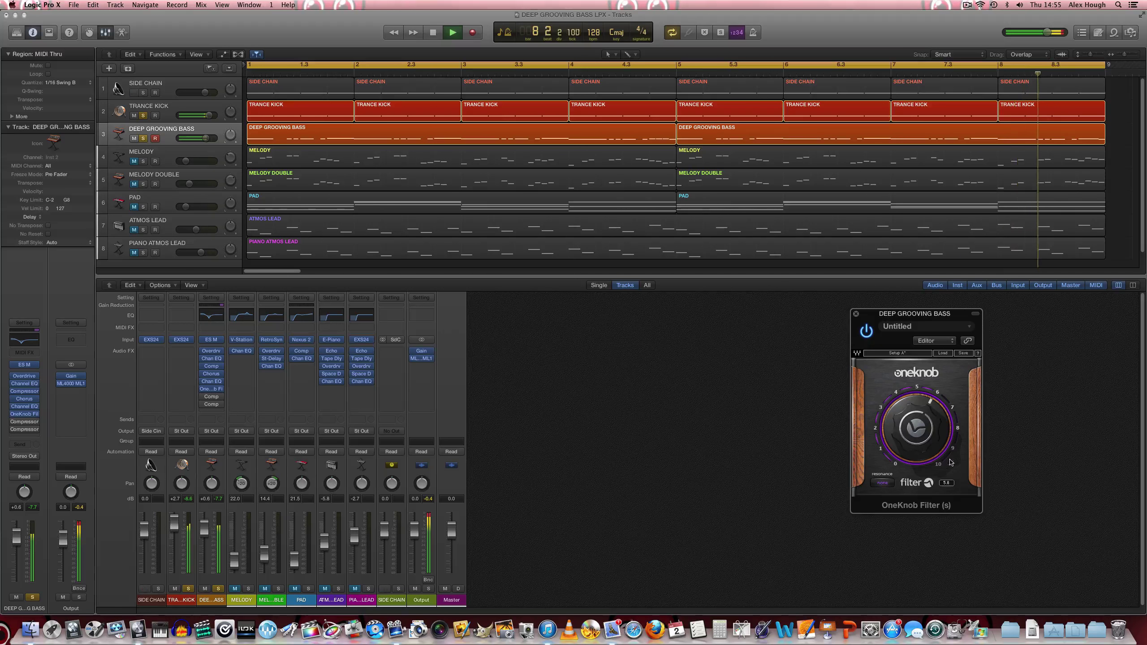
pyautogui.press('space')
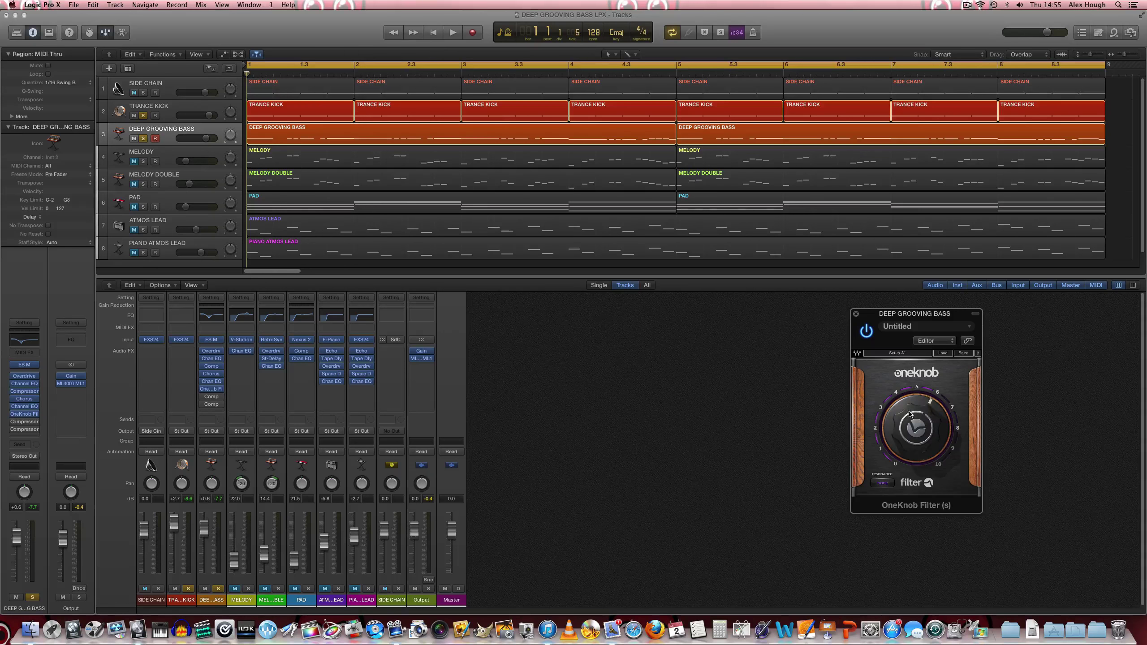
pyautogui.moveTo(909, 414)
pyautogui.mouseDown()
pyautogui.moveTo(910, 441)
pyautogui.moveTo(909, 421)
pyautogui.mouseUp()
pyautogui.moveTo(909, 411); pyautogui.dragTo(909, 408)
pyautogui.press('space')
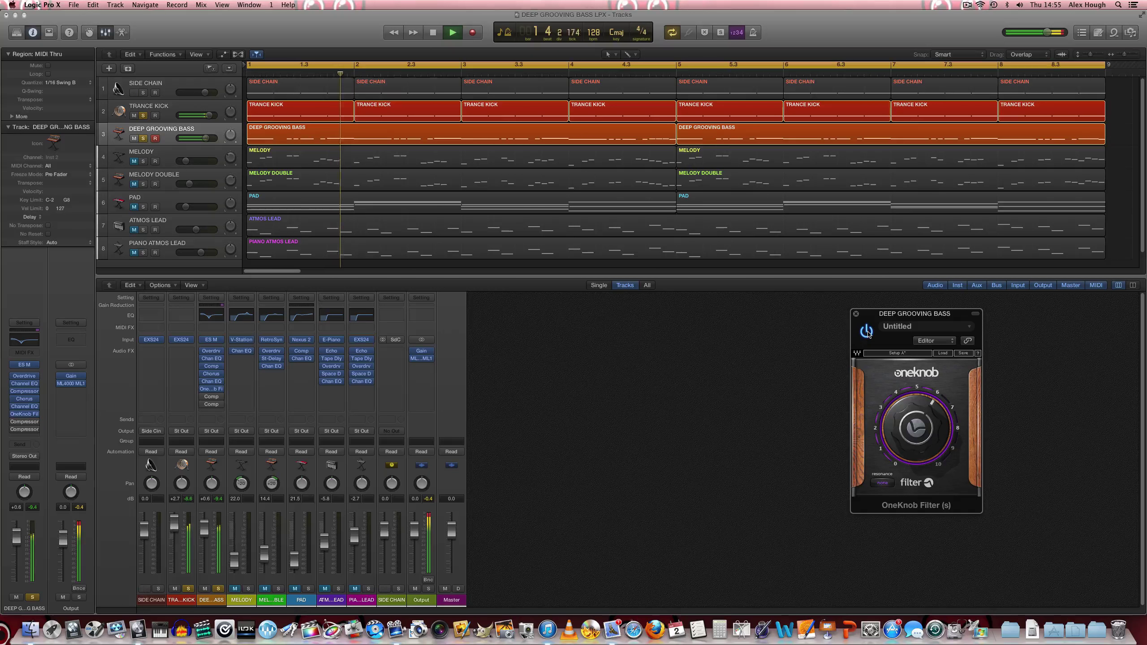
pyautogui.click(866, 332)
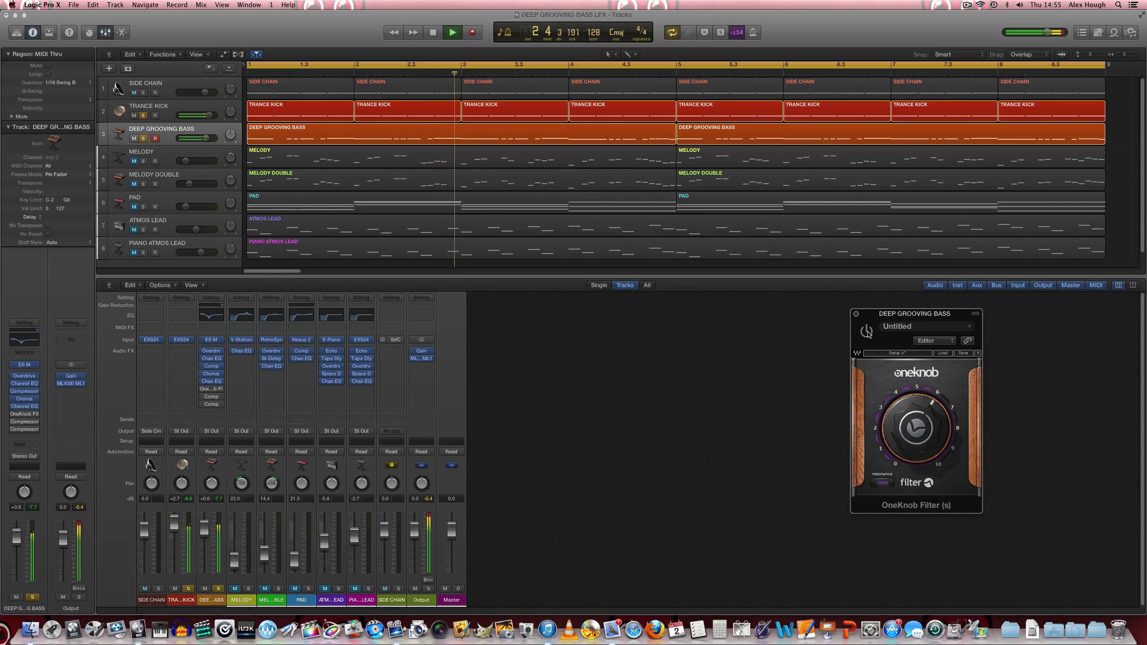
pyautogui.click(866, 331)
pyautogui.moveTo(901, 413)
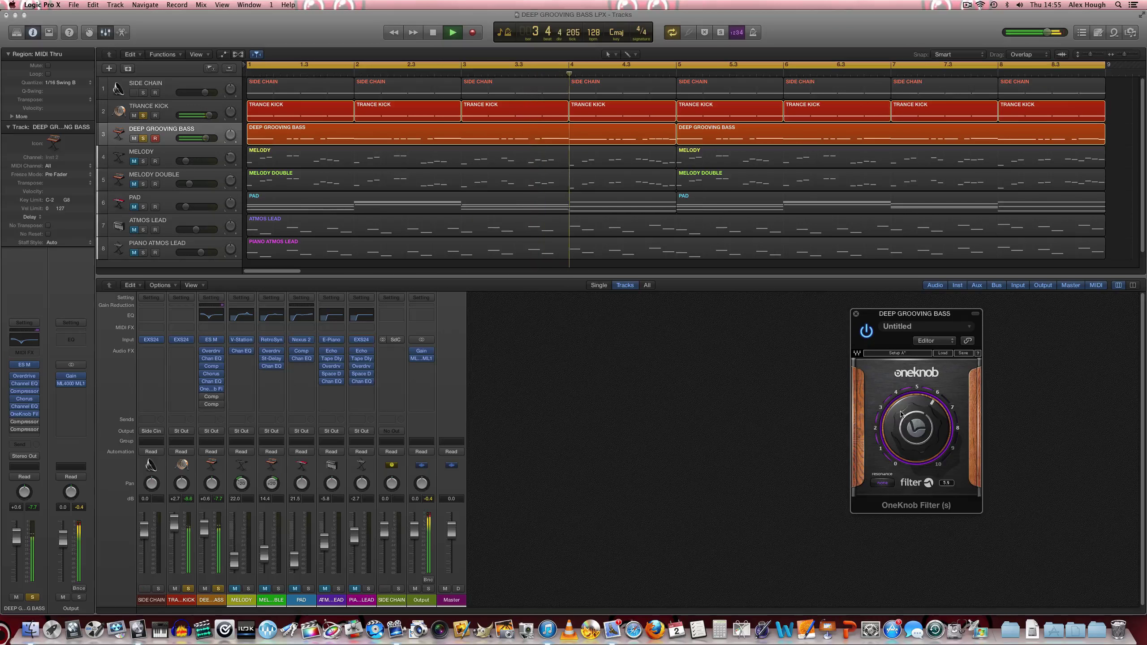
pyautogui.press('space')
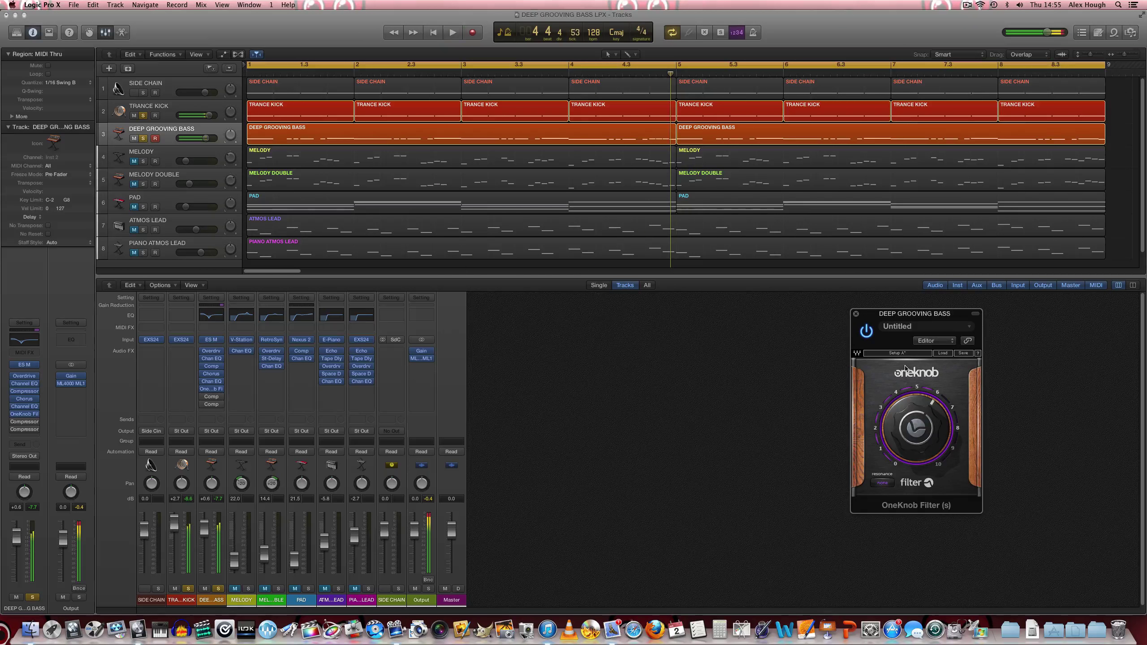
pyautogui.press('Return')
pyautogui.press('space')
pyautogui.press('space')
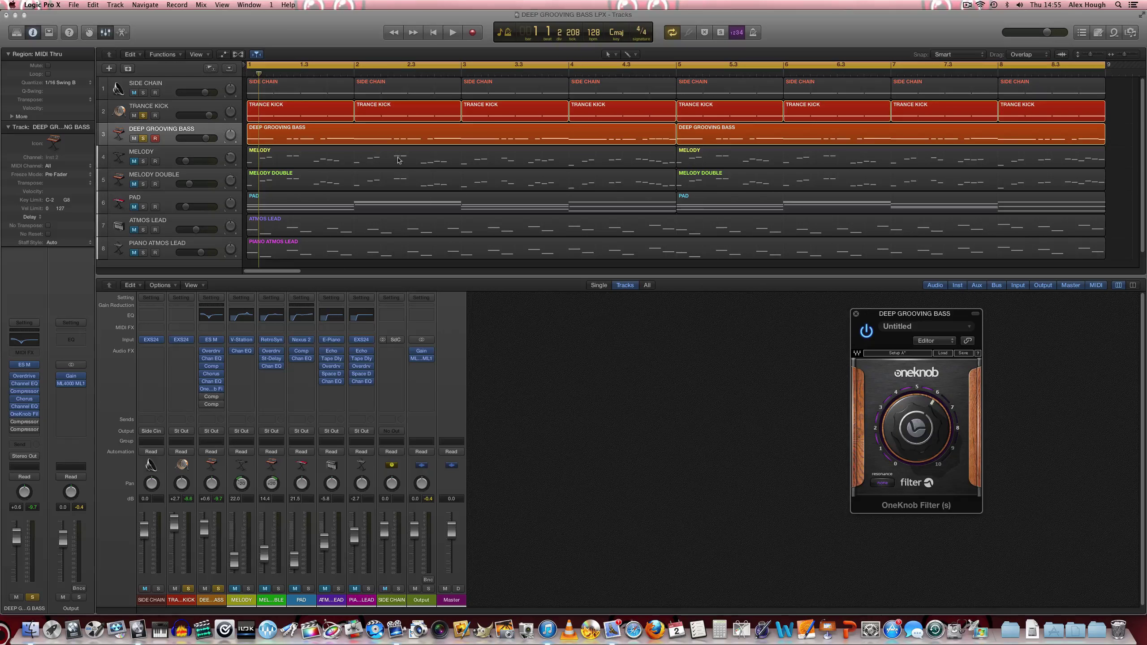
# Close OneKnob and place the bass's Studio FET and Vintage FET compressors side by side.
pyautogui.click(858, 314)
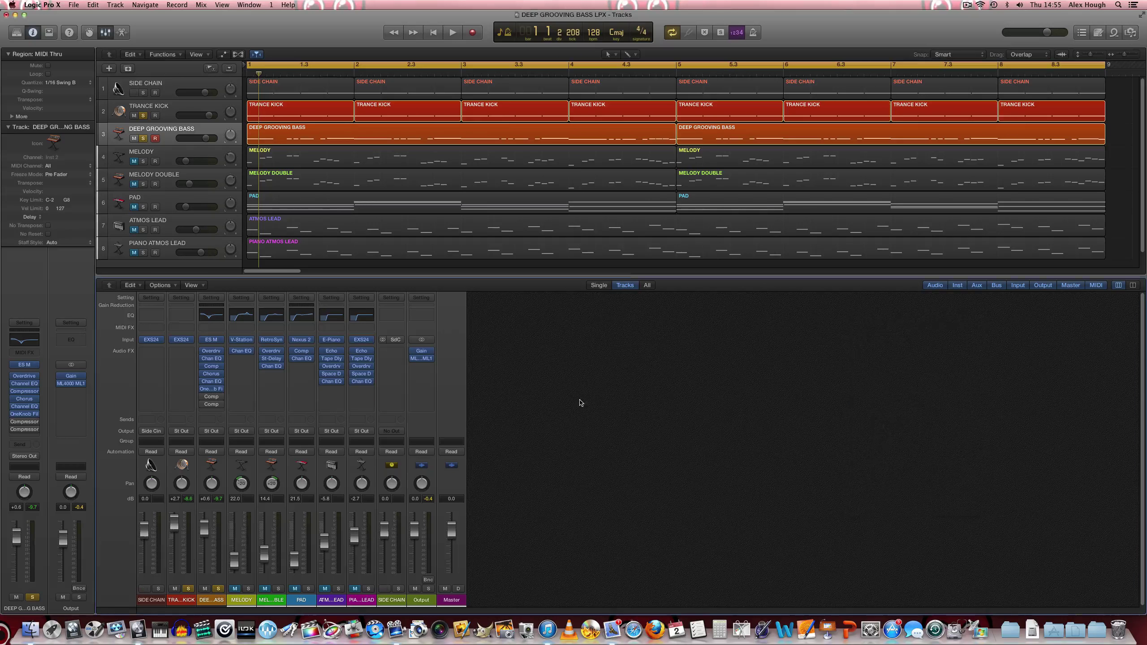
pyautogui.click(224, 405)
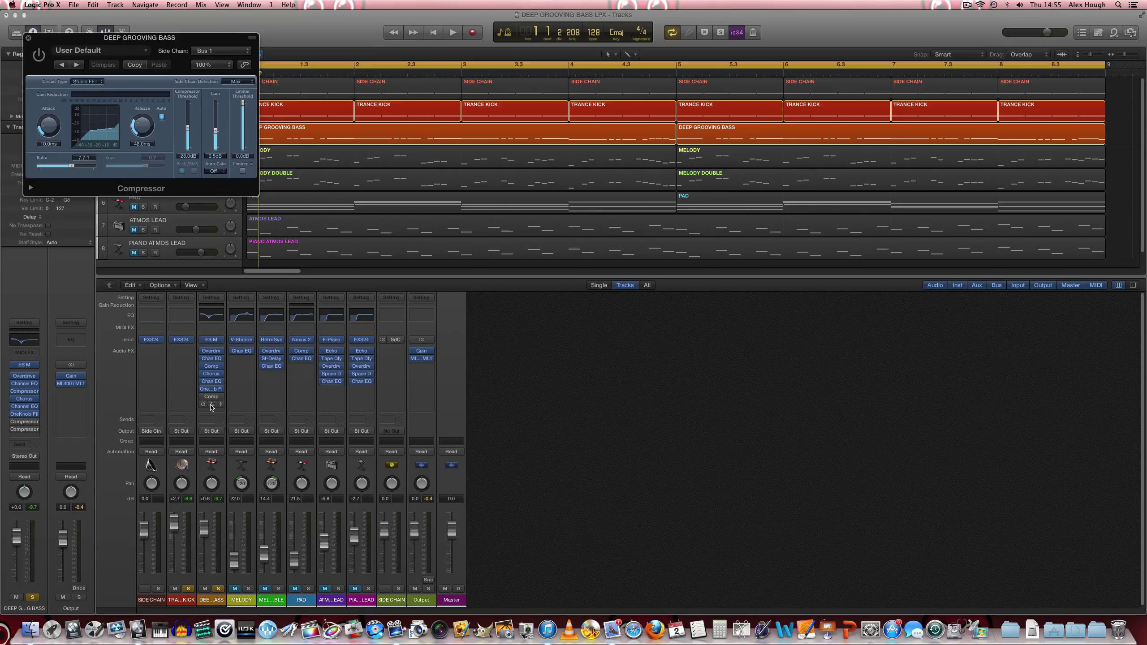
pyautogui.moveTo(154, 59); pyautogui.dragTo(988, 327)
pyautogui.moveTo(140, 38); pyautogui.dragTo(710, 315)
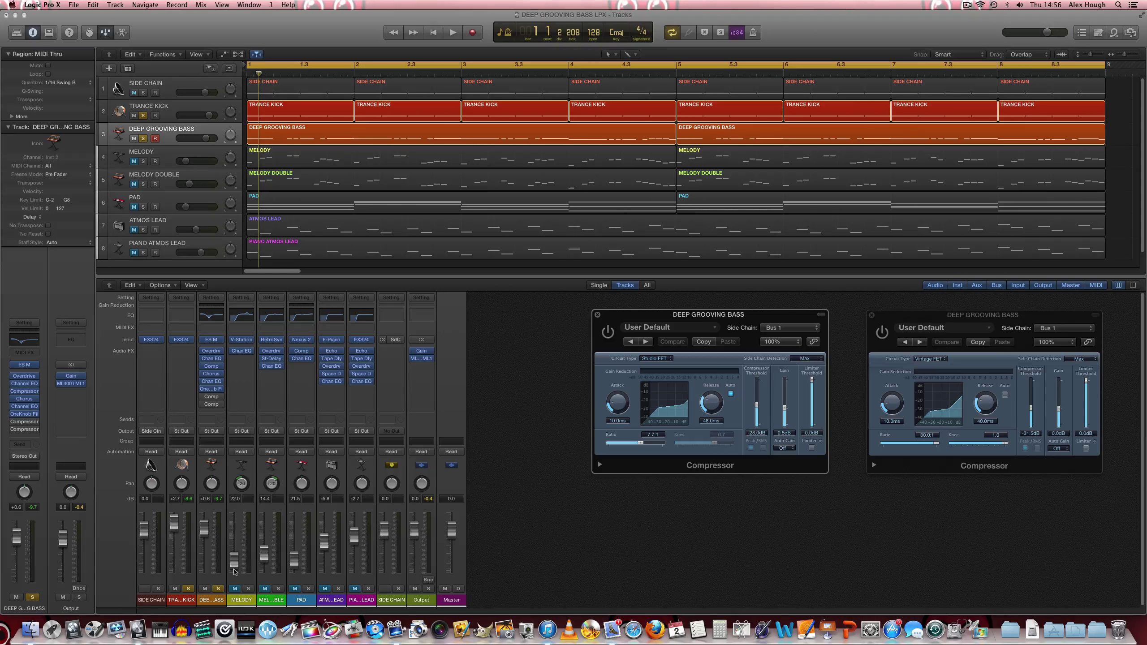
# Solo the SIDE CHAIN and TRANCE KICK tracks with the bass, then stop playback.
pyautogui.click(158, 588)
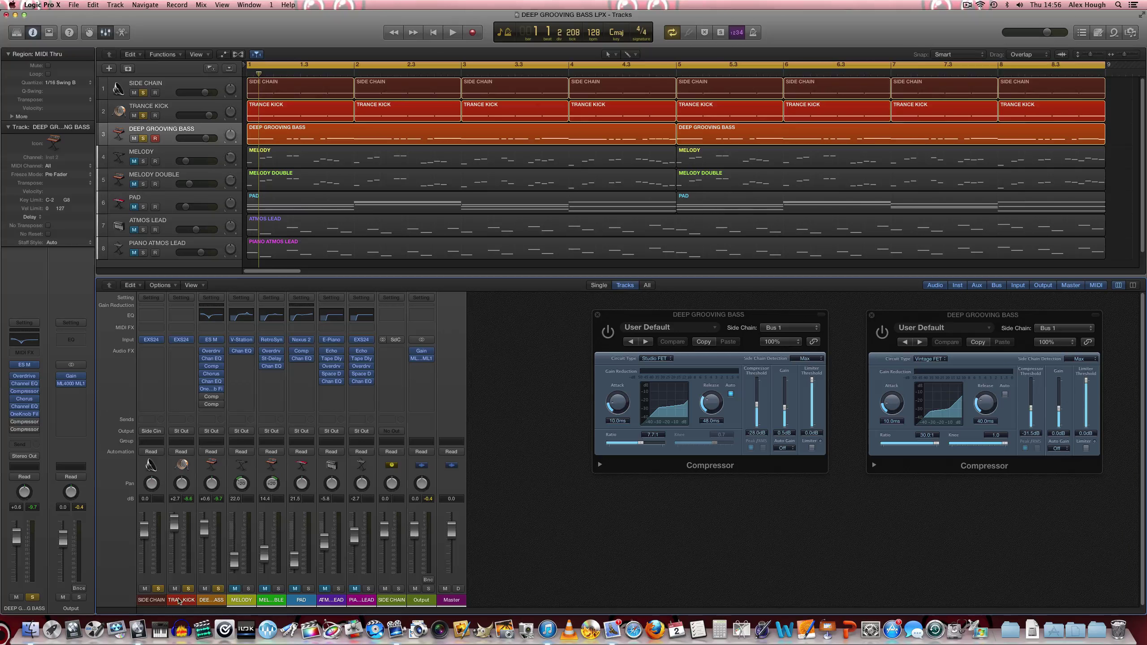
pyautogui.click(399, 589)
pyautogui.press('space')
pyautogui.press('space')
# Switch both FET sidechain compressors off and back on while playing, then stop.
pyautogui.click(609, 332)
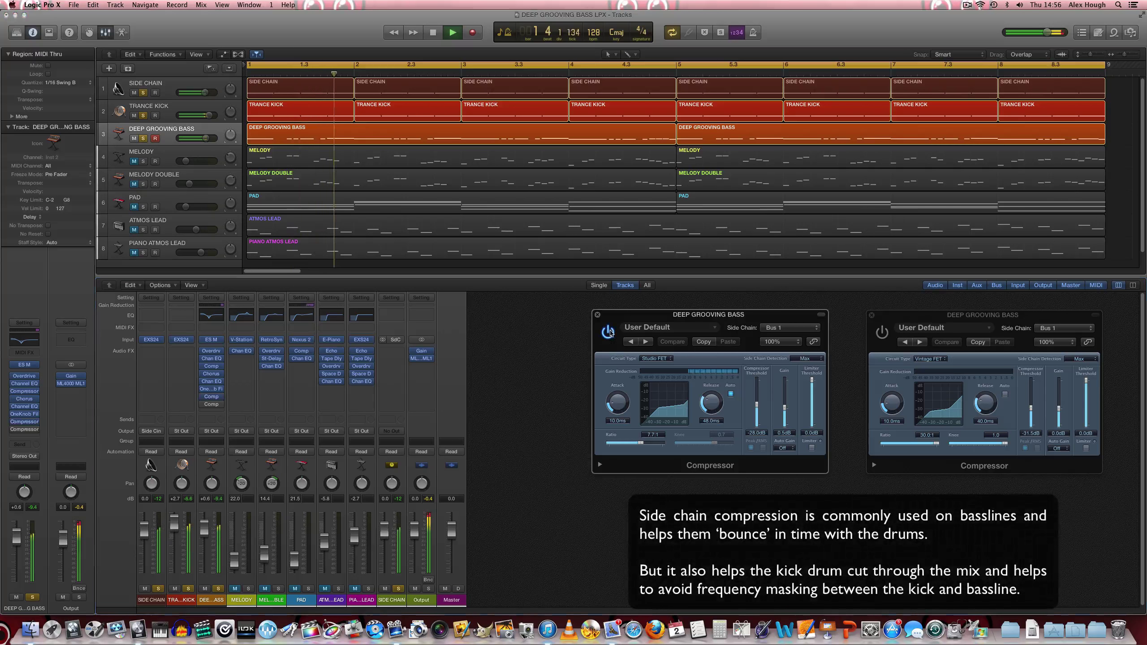
pyautogui.click(882, 332)
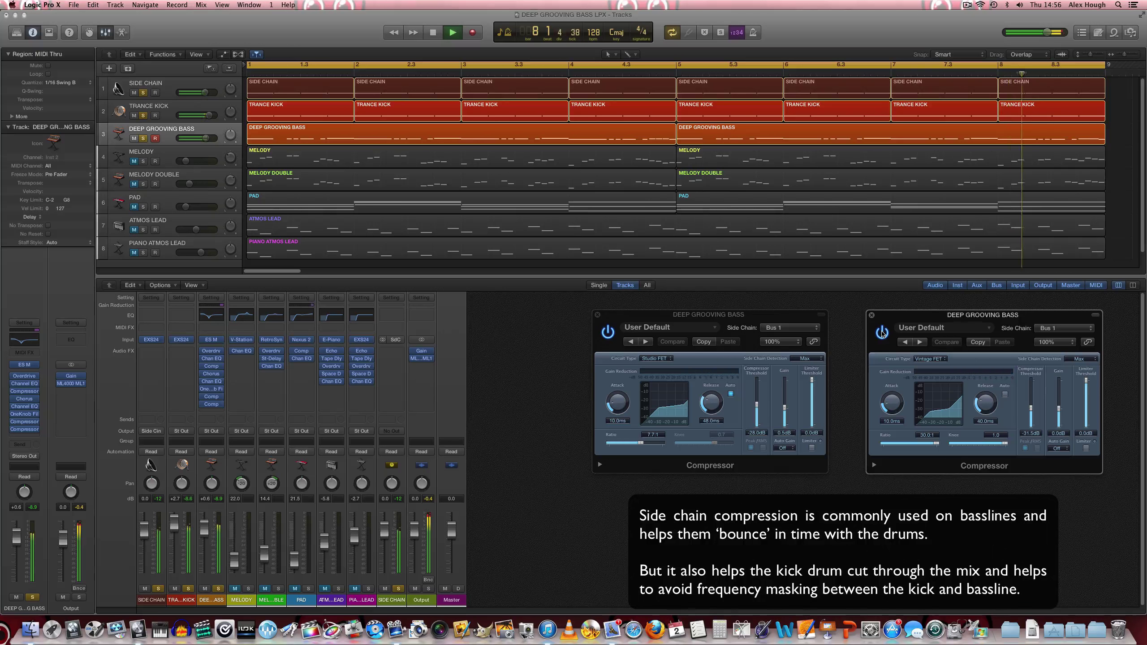
pyautogui.click(882, 333)
pyautogui.click(596, 334)
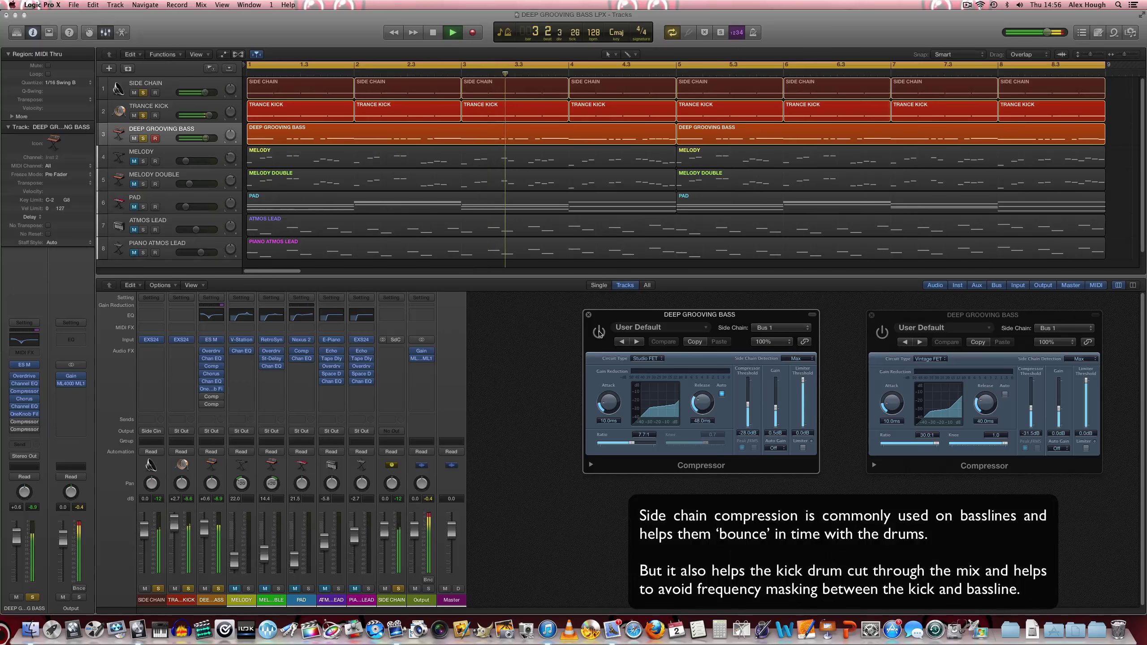
pyautogui.click(598, 332)
pyautogui.click(881, 333)
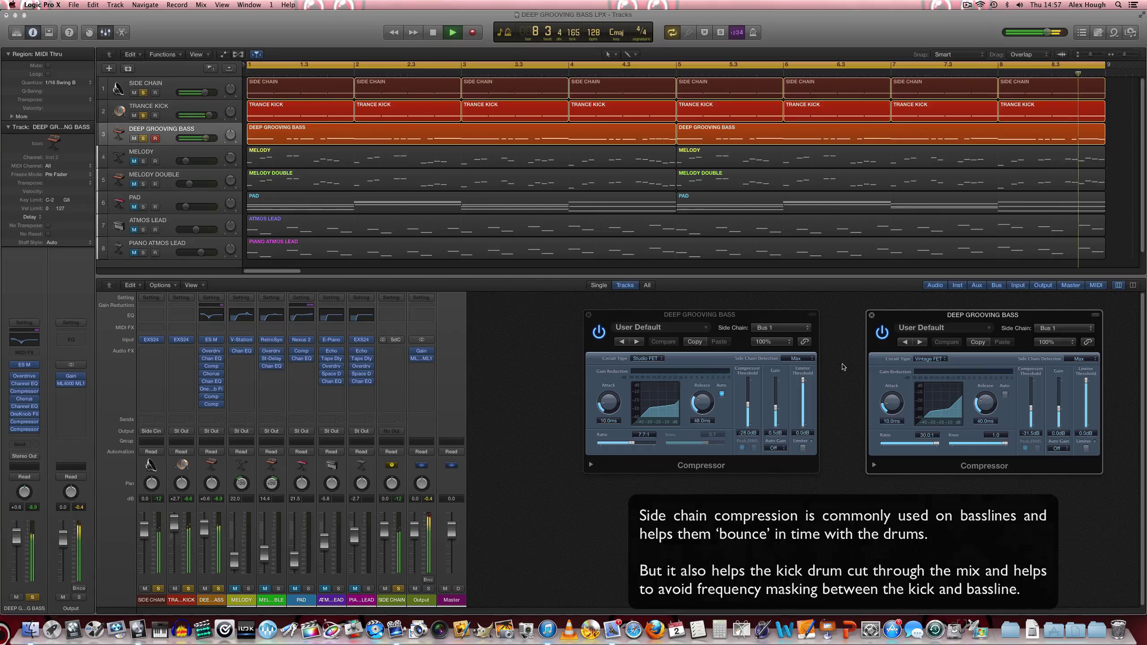
pyautogui.press('space')
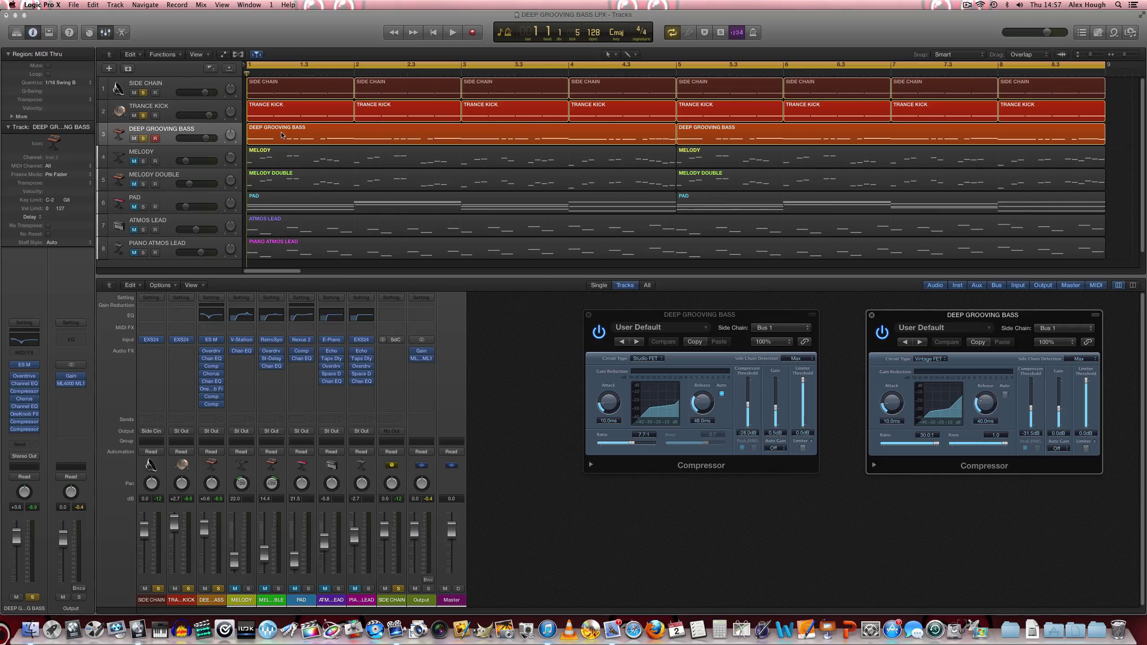
# Open the DEEP GROOVING BASS region in the Piano Roll and inspect its notes.
pyautogui.doubleClick(282, 134)
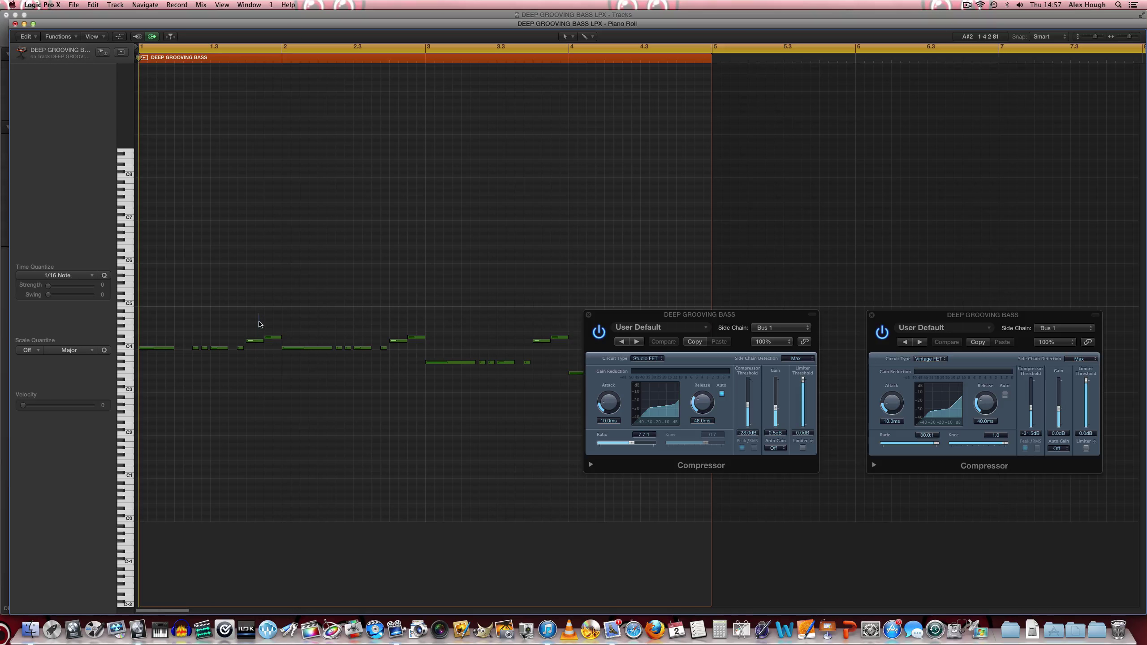
pyautogui.click(221, 348)
pyautogui.click(168, 348)
pyautogui.click(269, 391)
# Start playback and close both bass compressor windows.
pyautogui.press('space')
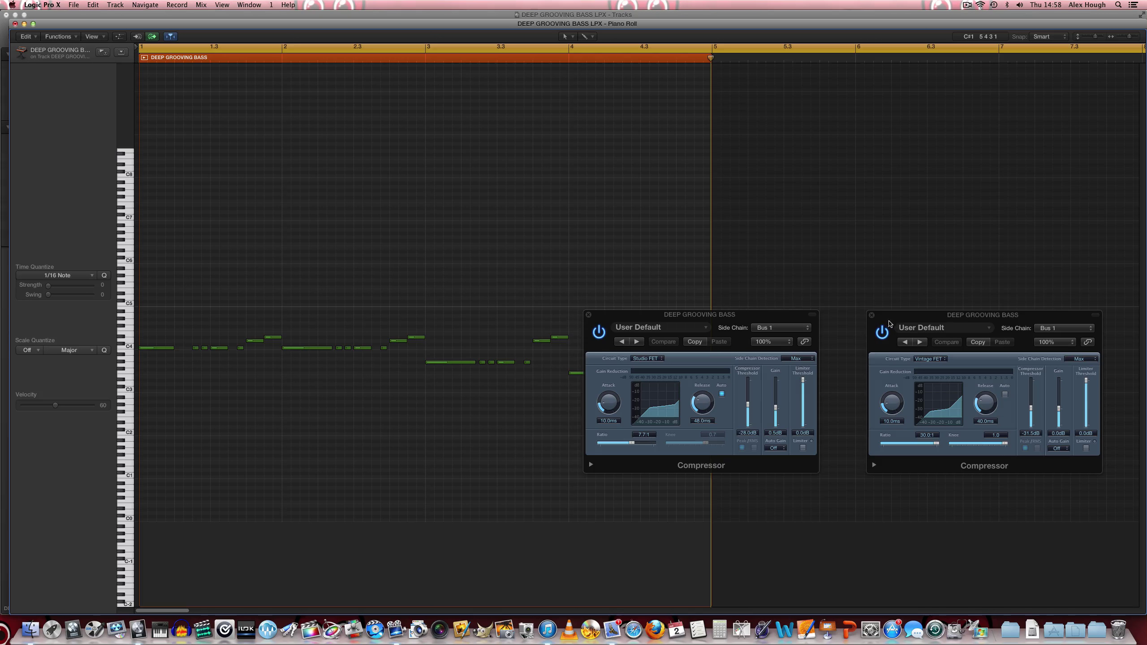
pyautogui.click(872, 316)
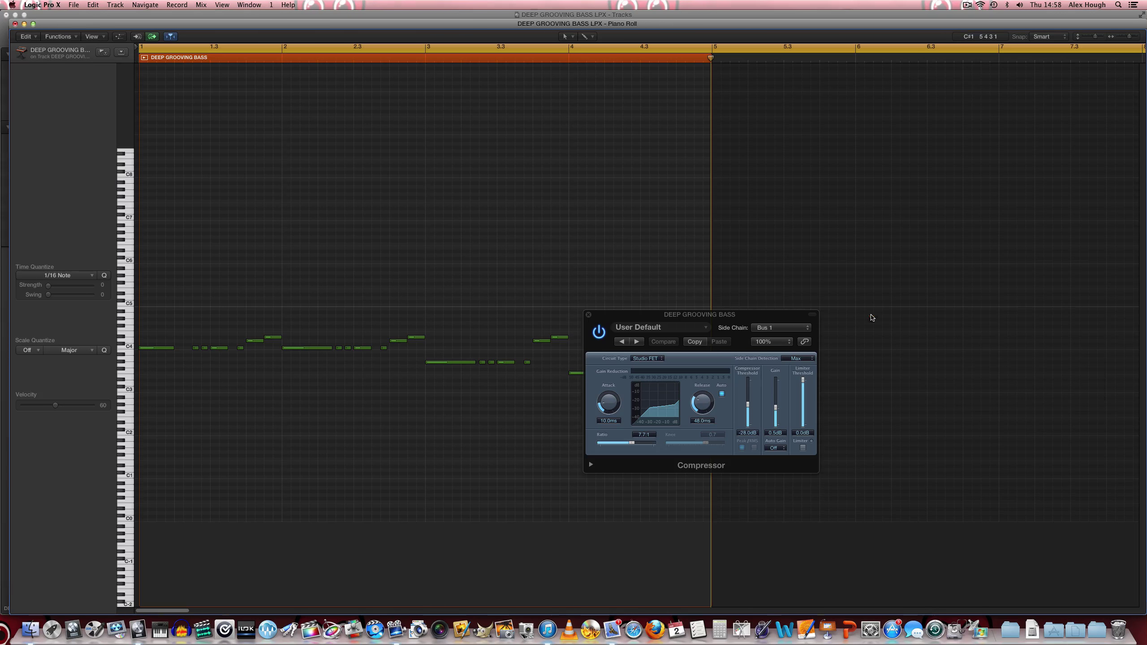
pyautogui.click(588, 315)
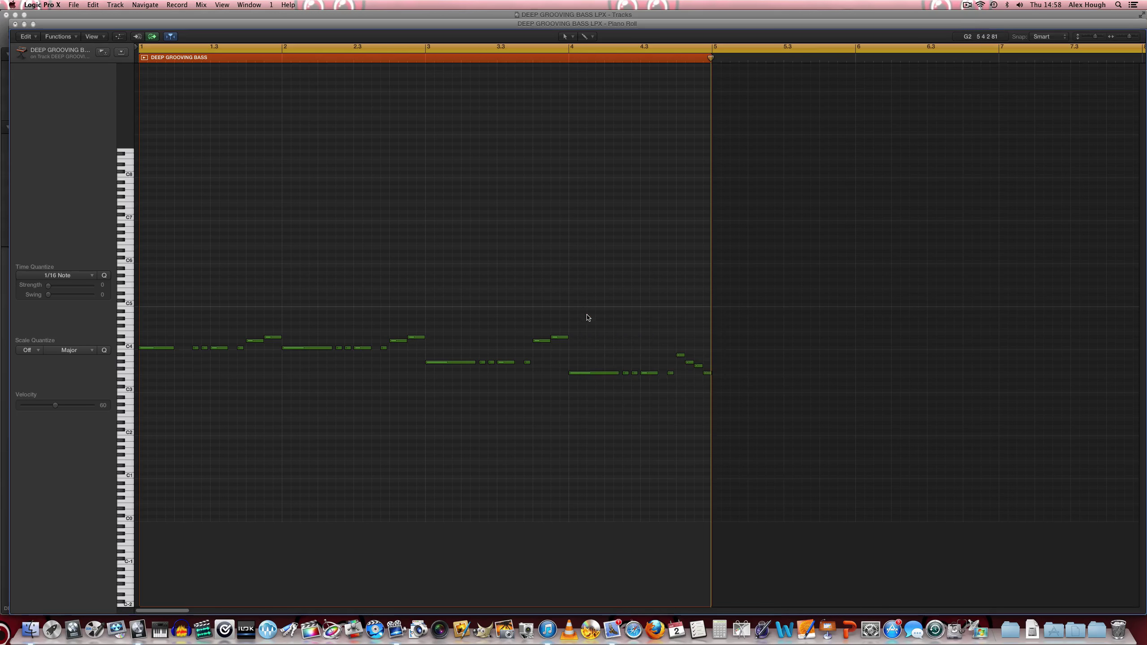
# Close the Piano Roll and reopen the bass's Studio FET compressor.
pyautogui.click(16, 24)
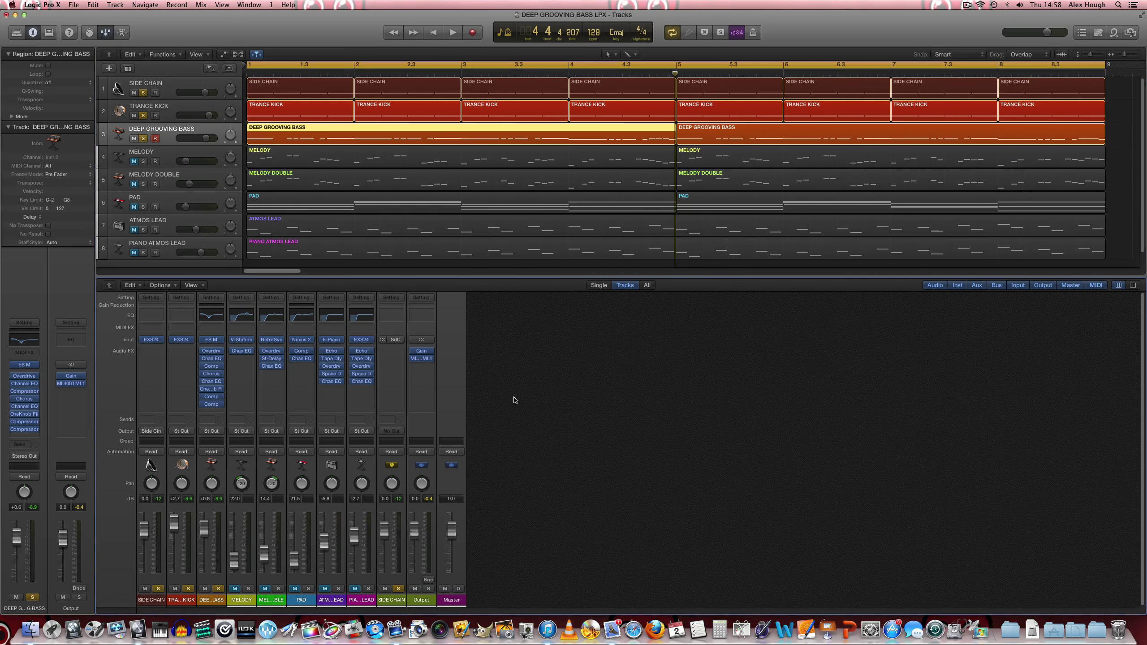
pyautogui.click(213, 398)
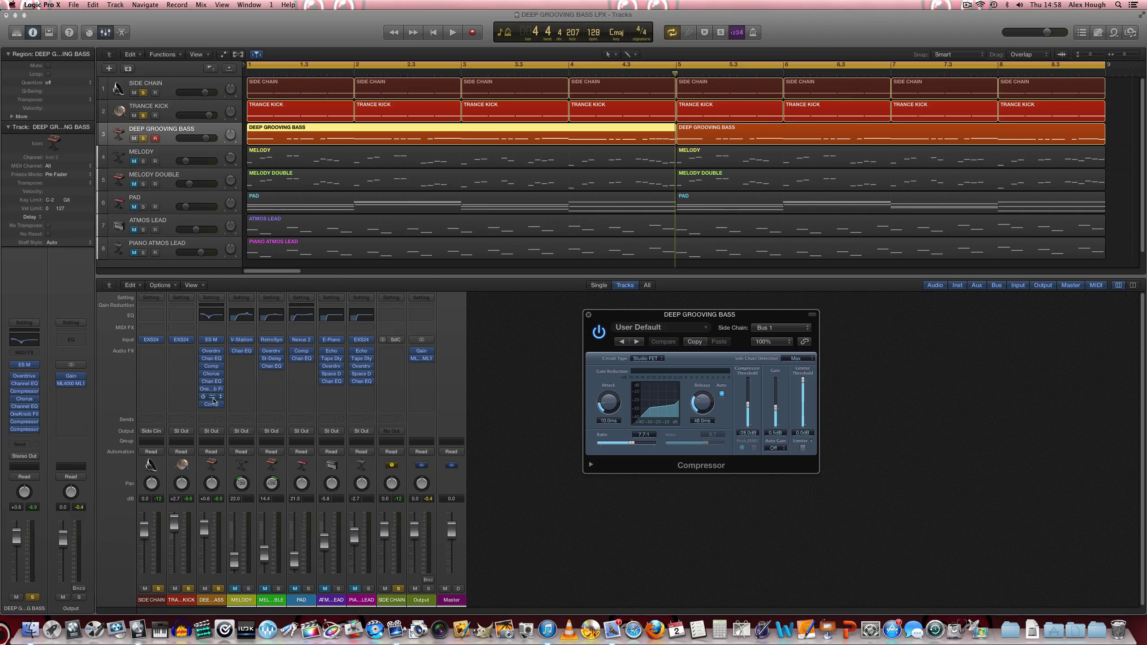
pyautogui.moveTo(211, 397)
# Clear all solos, unmute tracks 4–8, return to bar 1 and close the compressor.
pyautogui.keyDown('alt'); pyautogui.click(143, 138); pyautogui.keyUp('alt')
pyautogui.moveTo(133, 161); pyautogui.dragTo(134, 258)
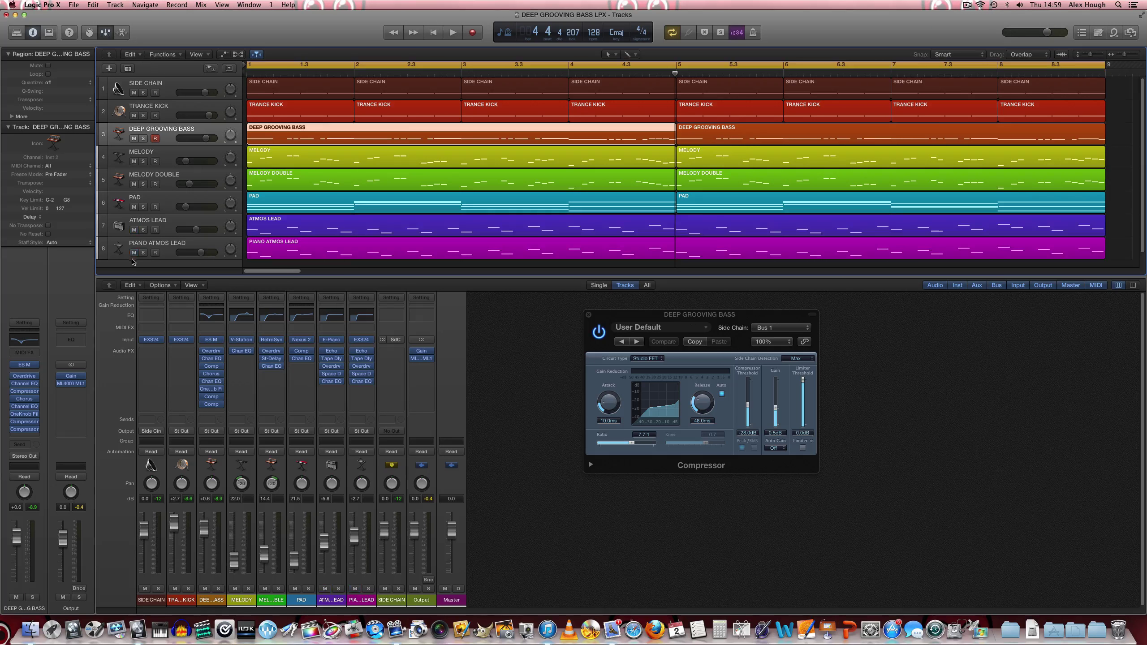
pyautogui.press('Return')
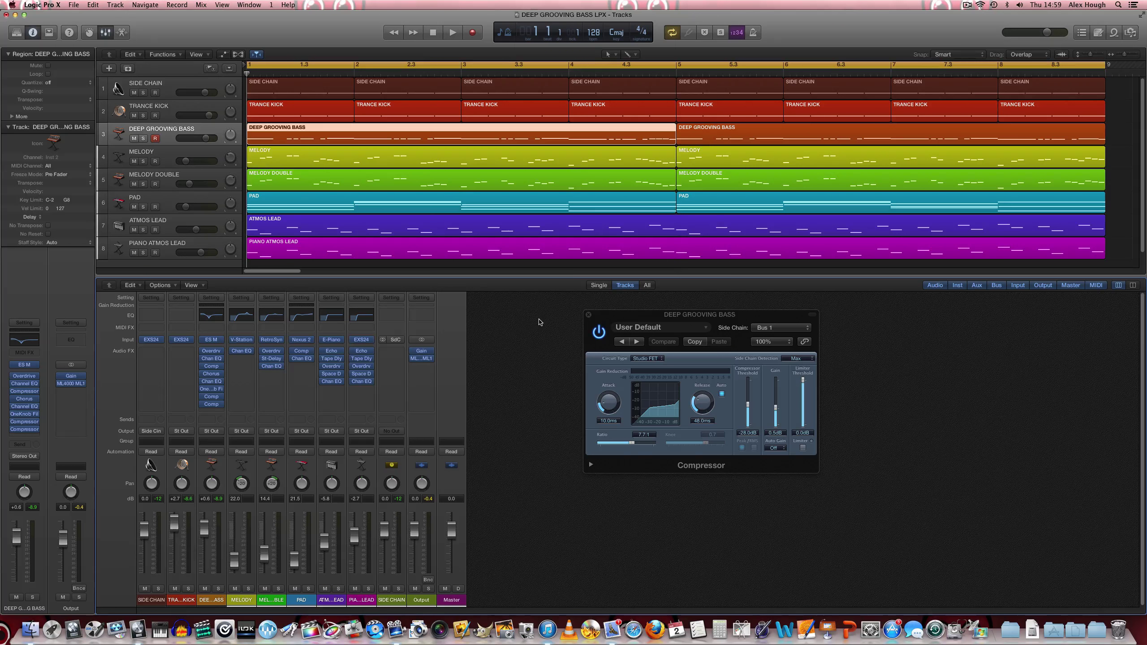
pyautogui.click(588, 315)
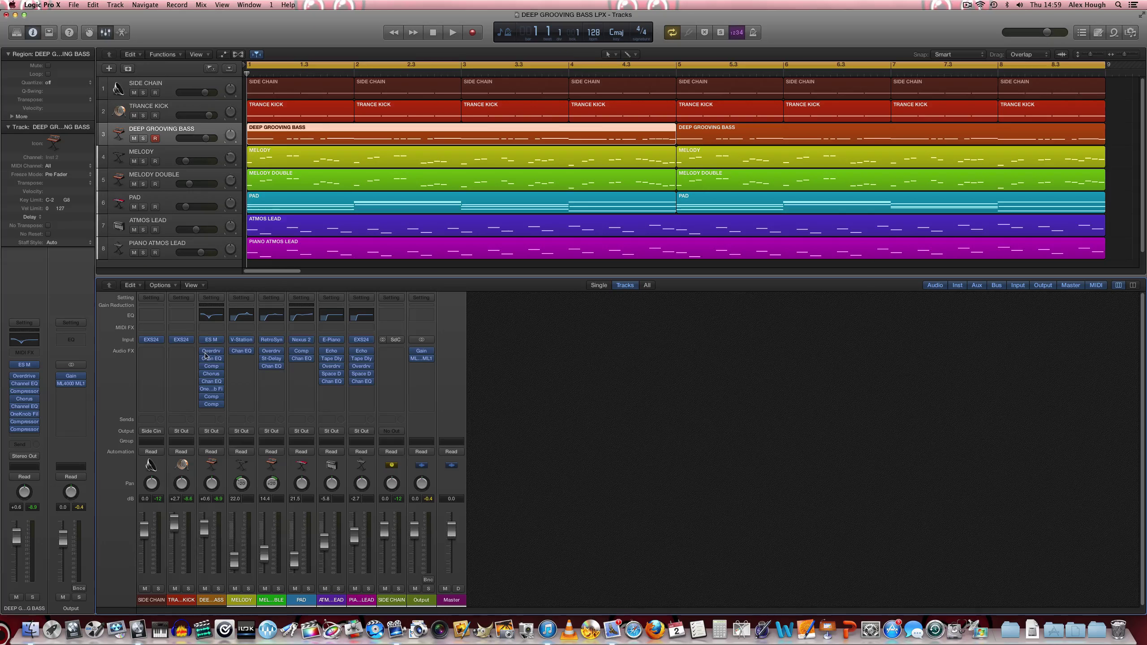
pyautogui.moveTo(212, 342)
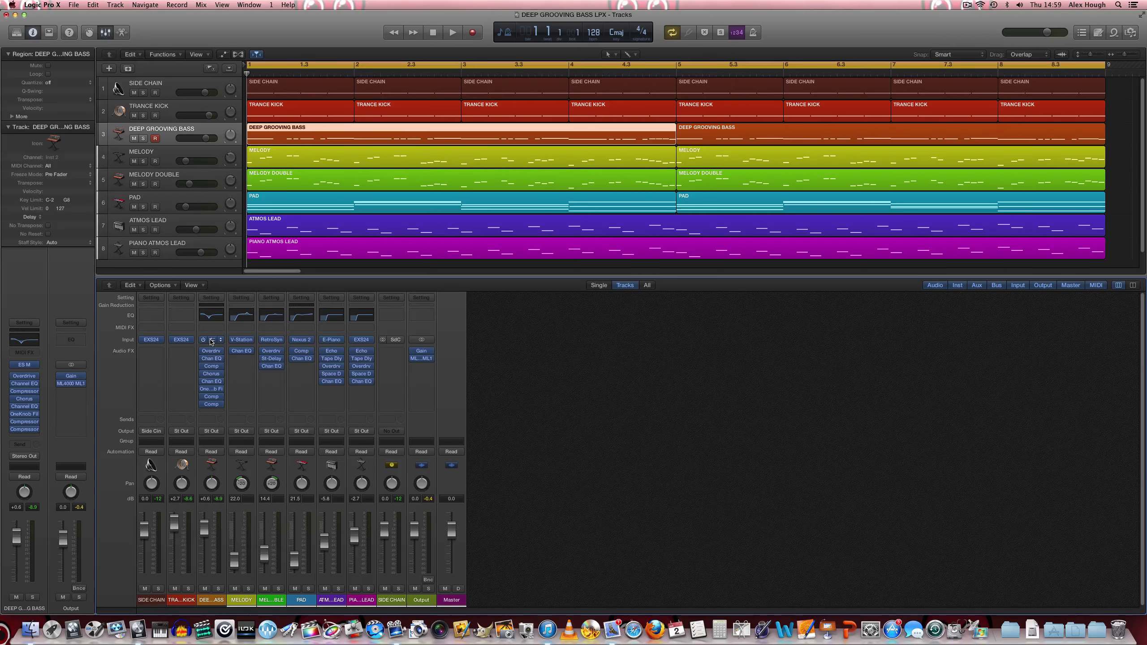